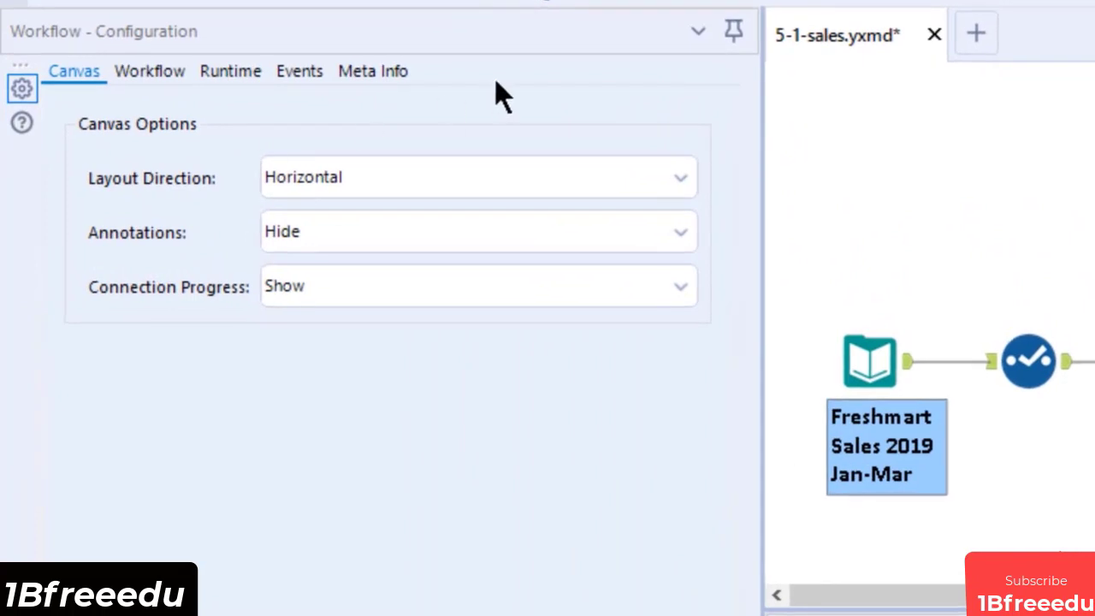
- Show the Canvas options: layout Horizontal, annotations hidden, connection progress shown
left_click(175, 73)
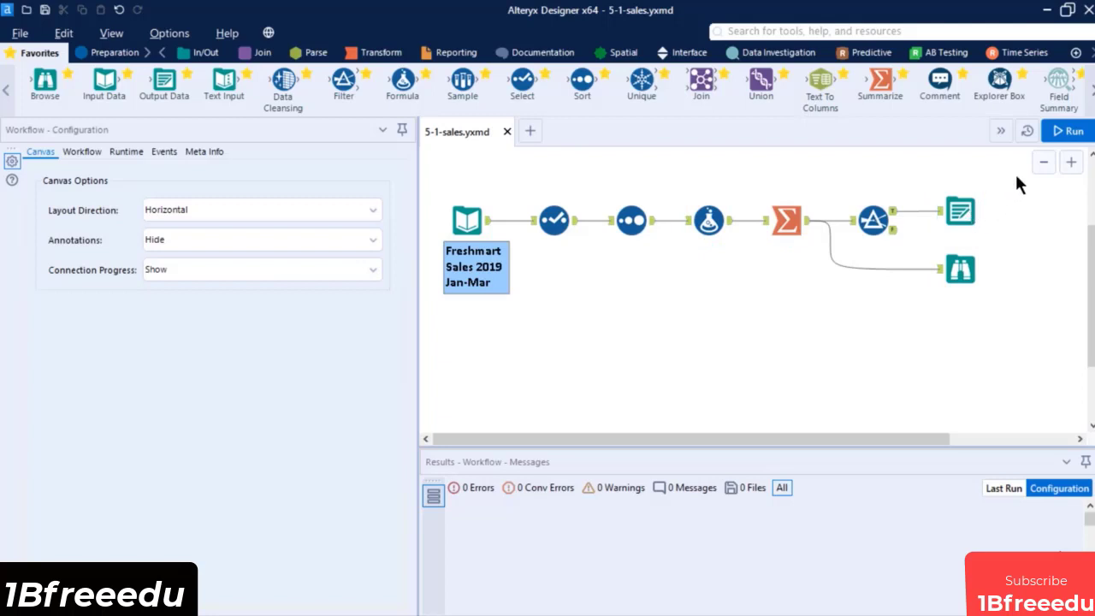
- Run the sales workflow, summarizing 1,000 records to 18 rows, and dismiss the finished notice
left_click(1069, 131)
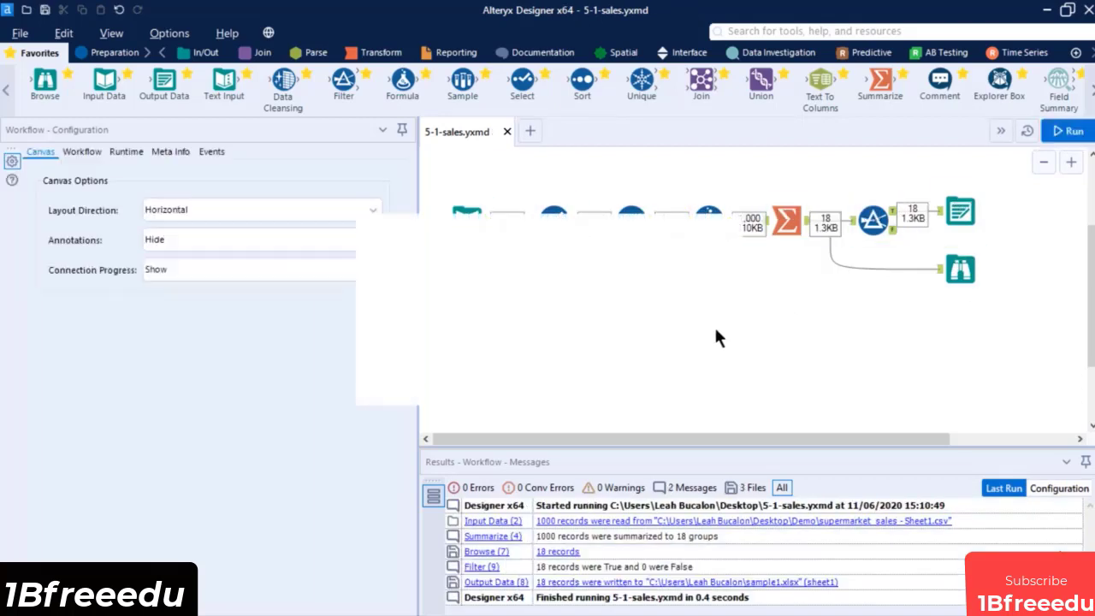
left_click(667, 376)
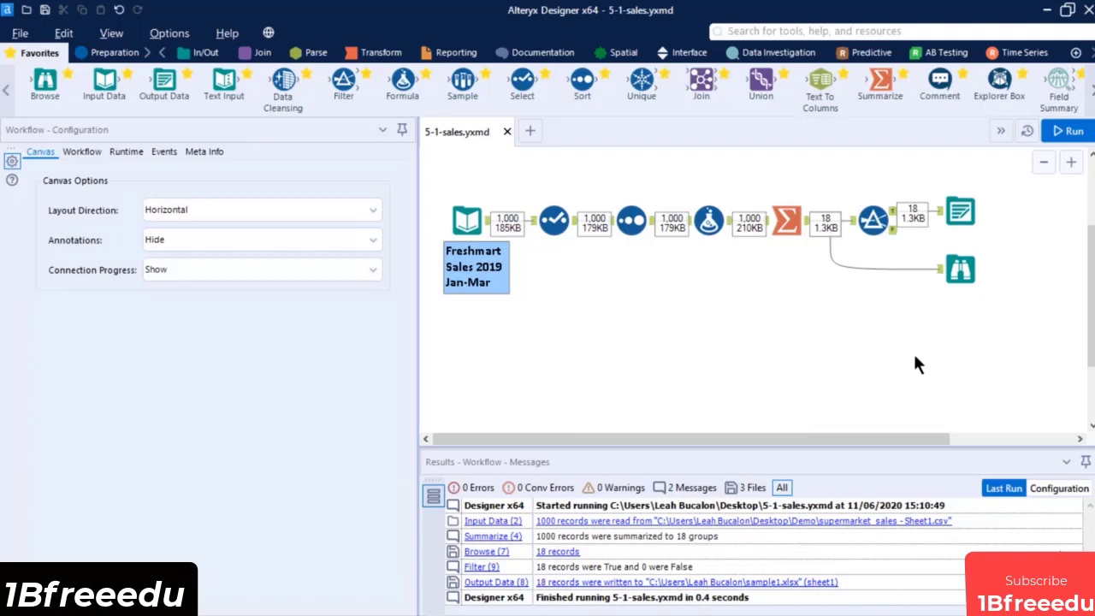
scroll(908, 359, "up", 3)
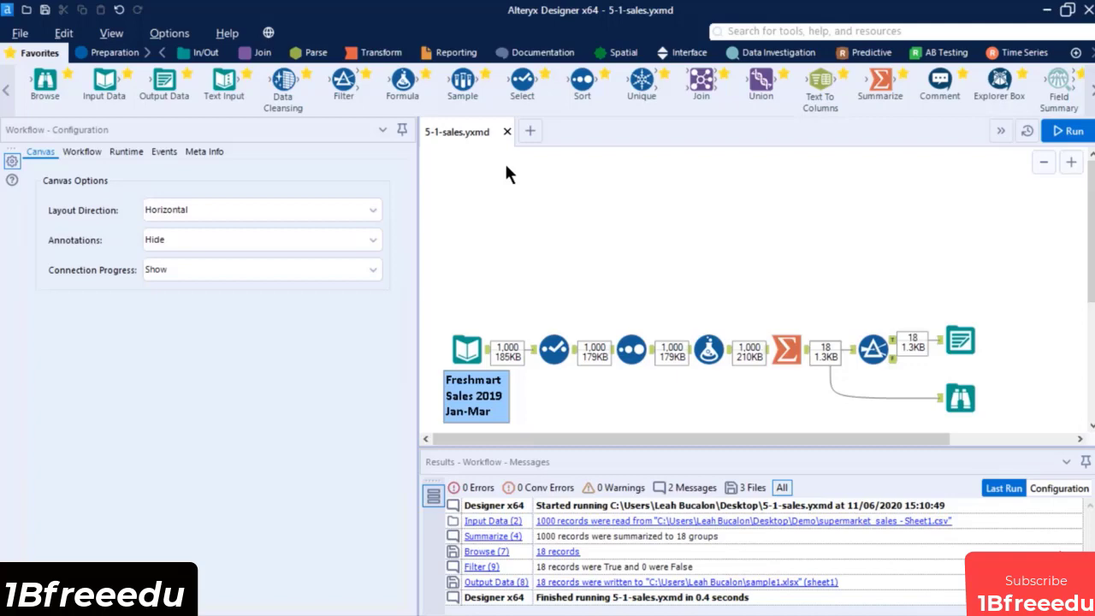
- Bring up the Interface tool category and trial a File Browse tool, leaving the Freshmart Sales input selected
left_click(85, 152)
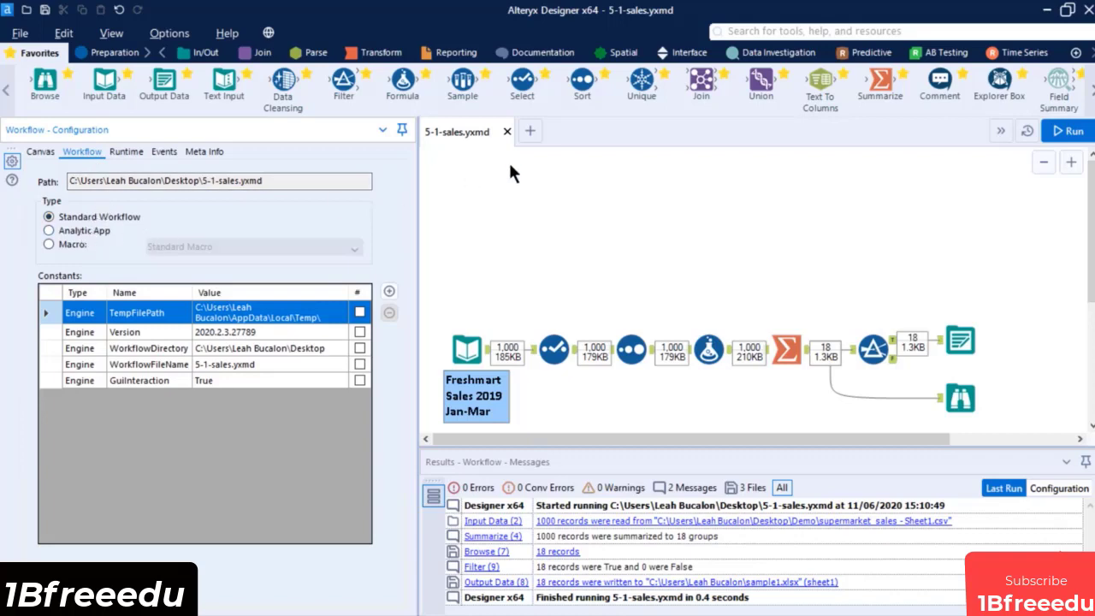
left_click(693, 53)
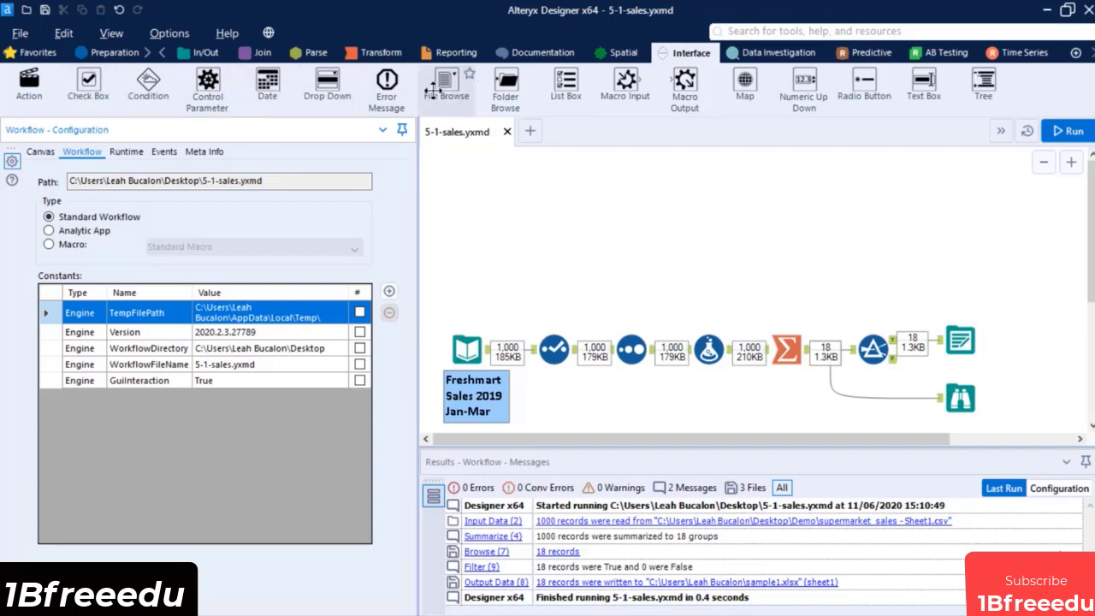
left_click_drag(447, 86, 462, 199)
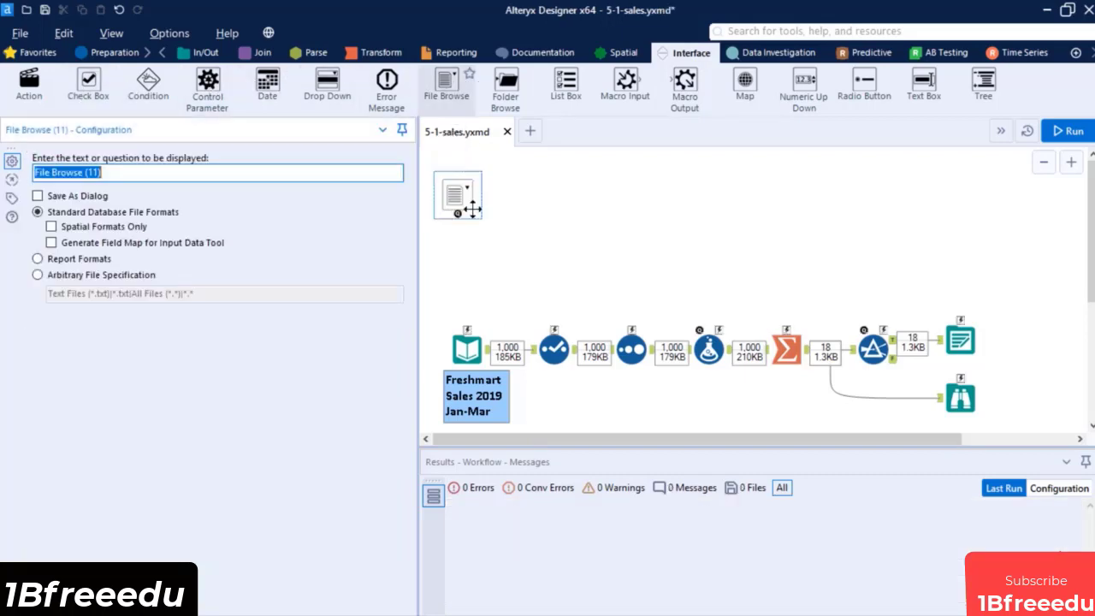
left_click(501, 254)
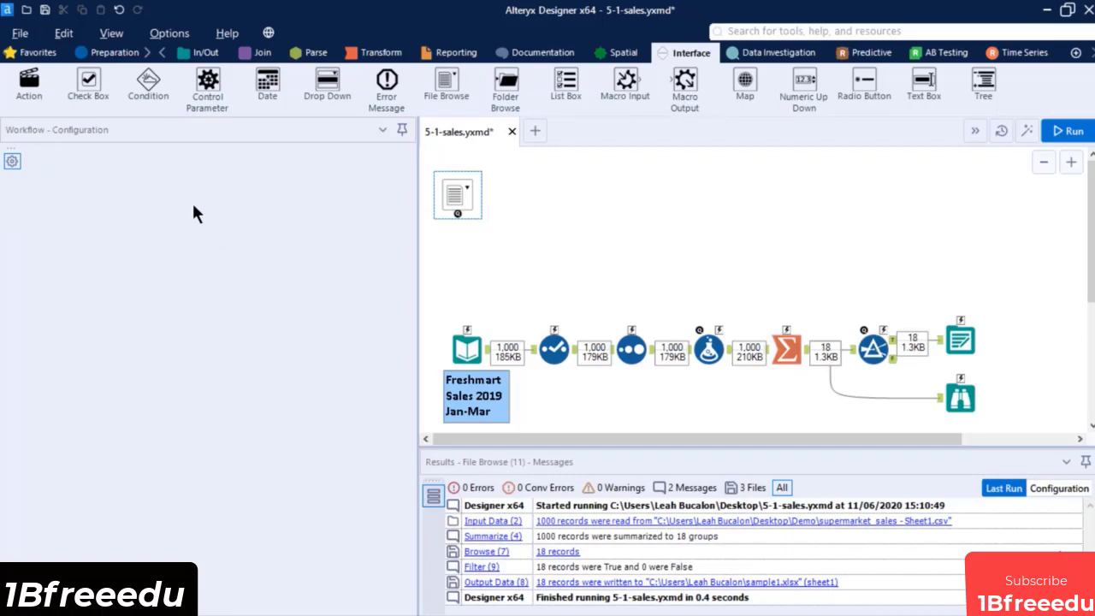
left_click(80, 151)
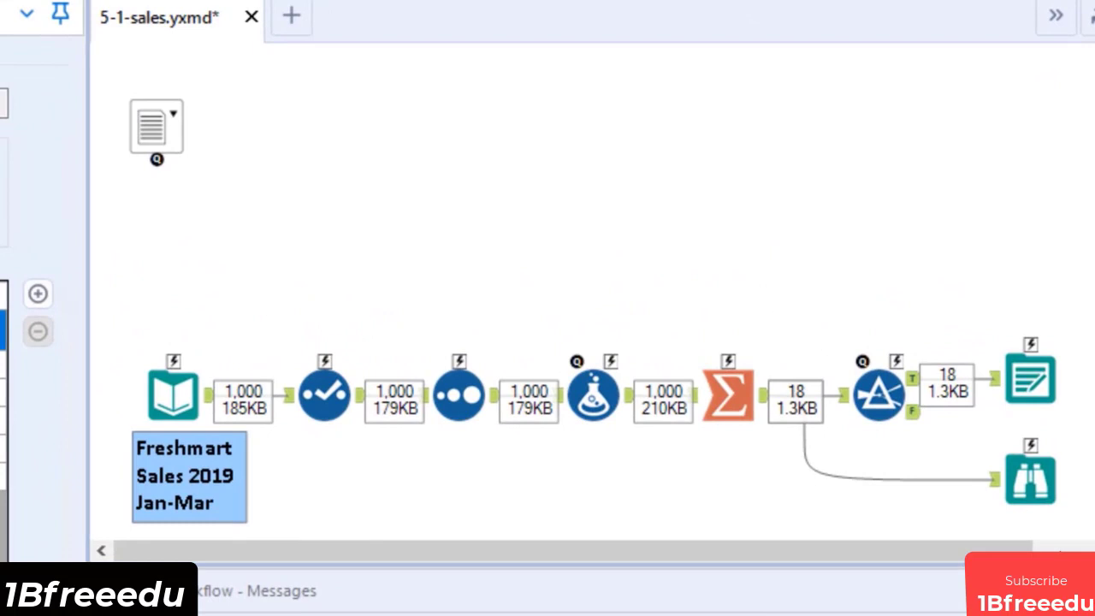
left_click(136, 409)
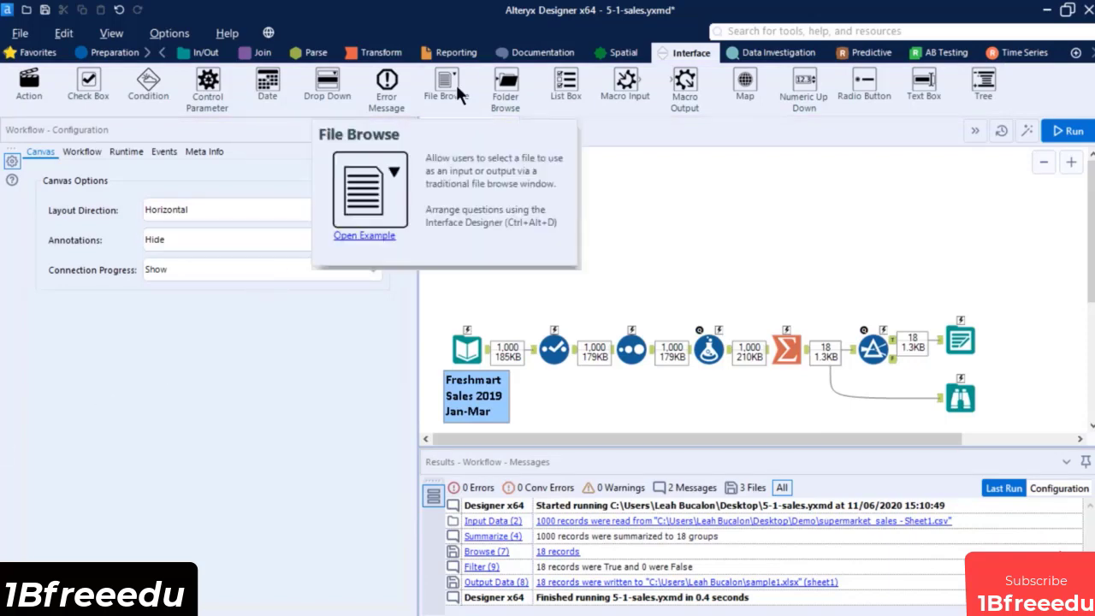
- Place a File Browse question and set its text to 'Choose a sales input file:'
left_click_drag(446, 82, 474, 191)
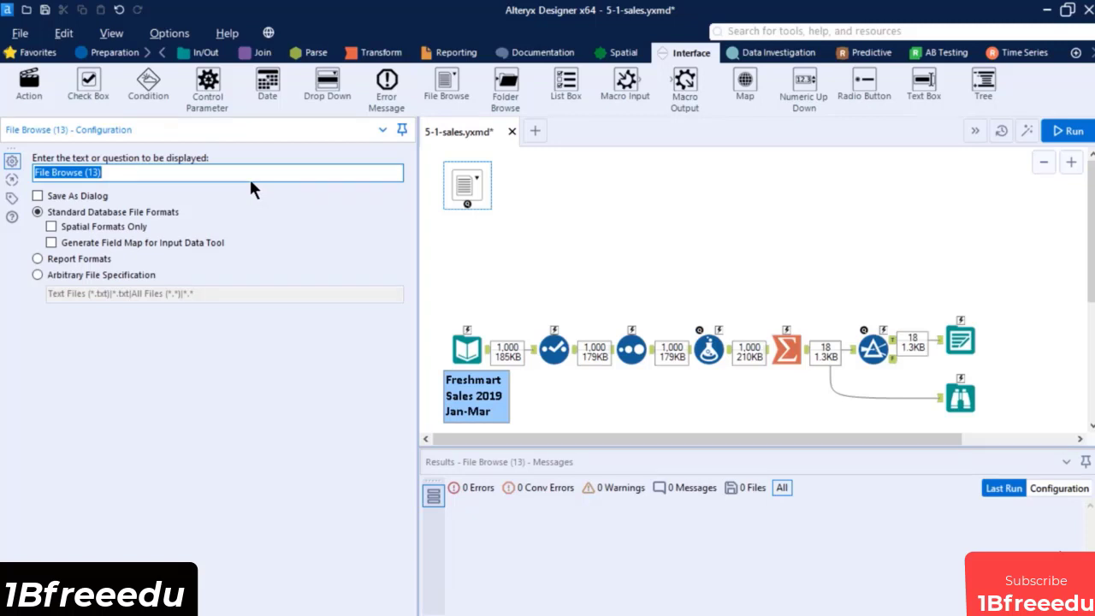
left_click(232, 176)
left_click_drag(111, 175, 1, 181)
type("Choose a s")
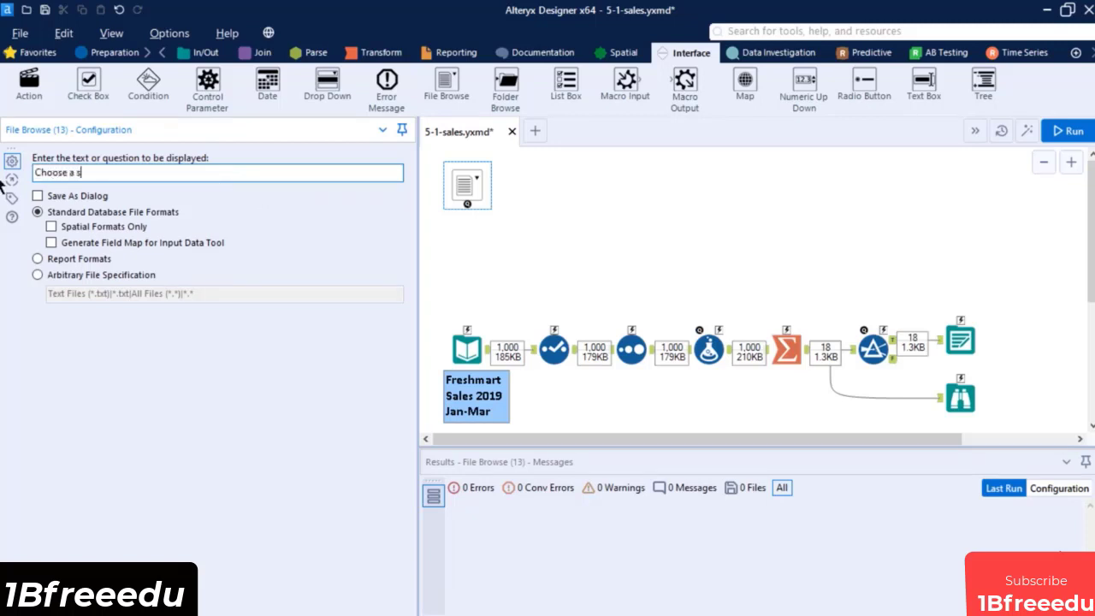
type("ales input file:")
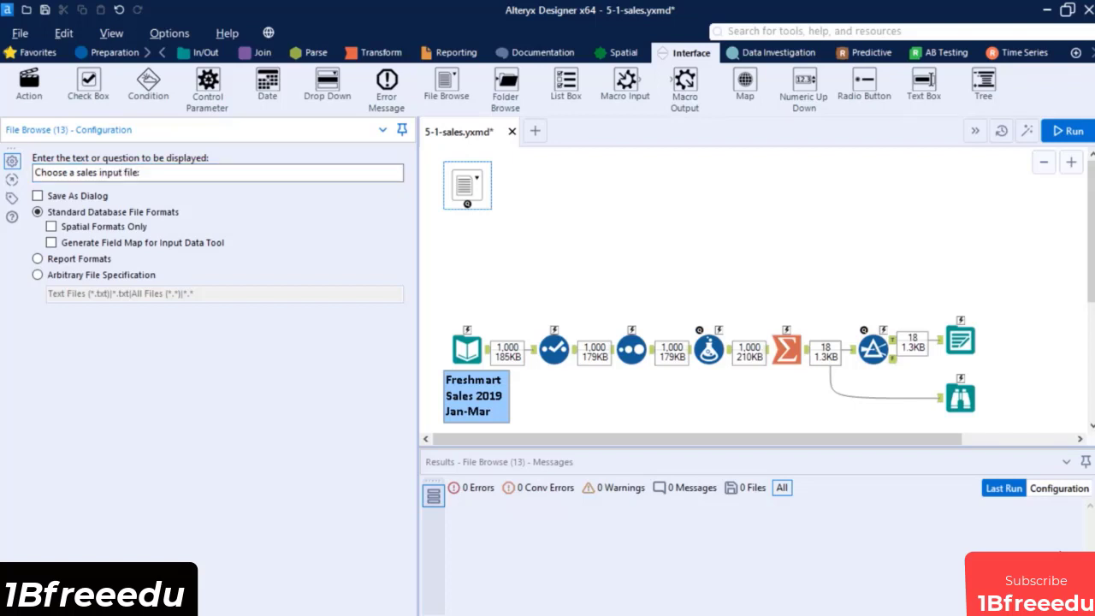
- Open the widened Interface Designer layout (Ctrl+Alt+D) and select the 'Choose a sales input file:' question
left_click(472, 302)
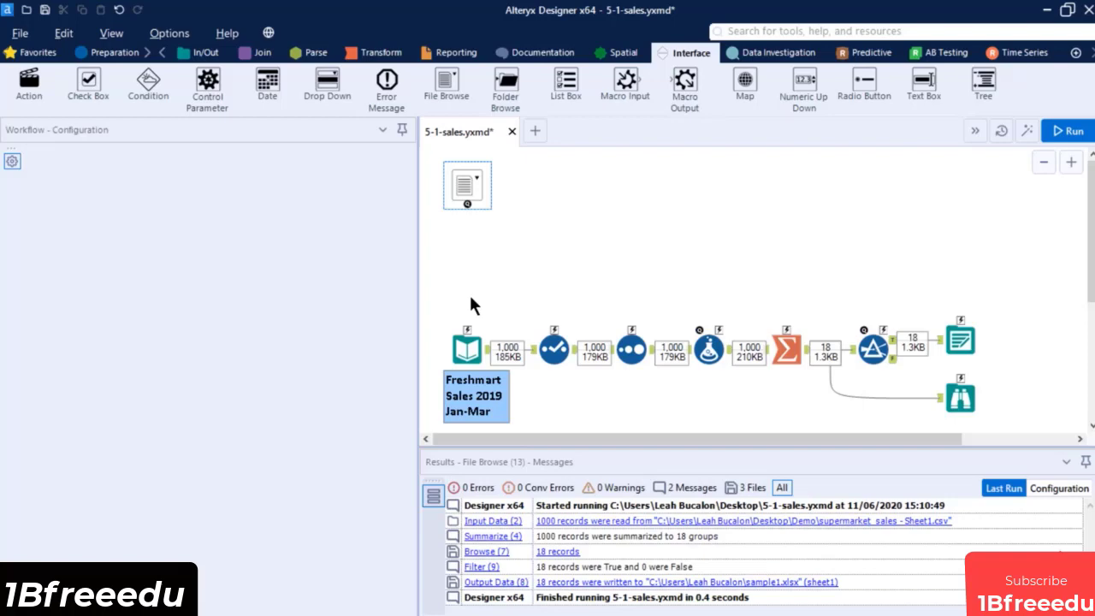
key("ctrl+alt+d")
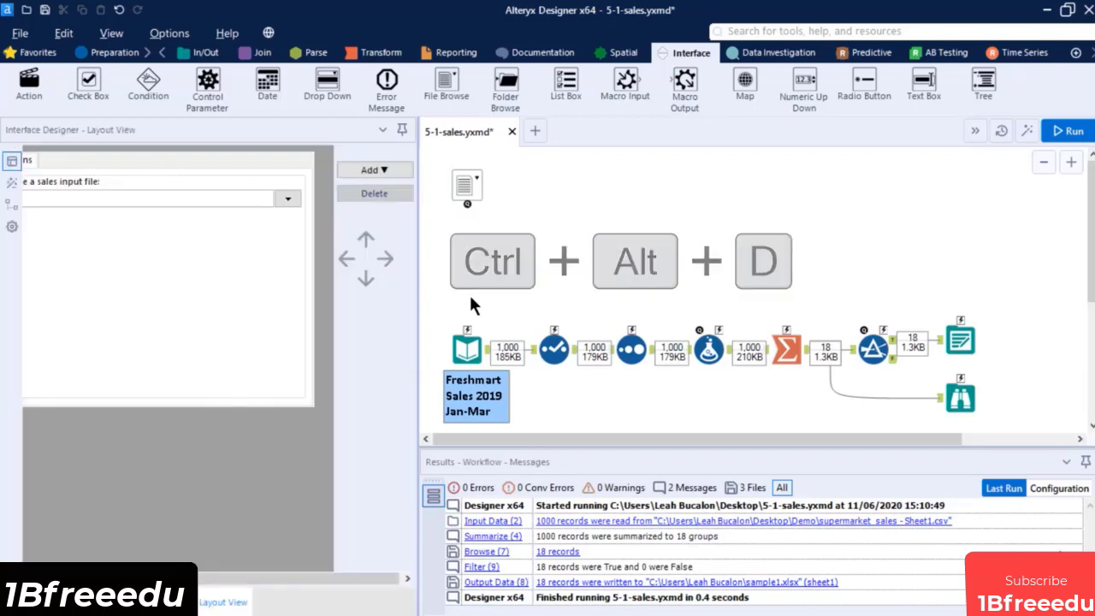
left_click_drag(290, 580, 203, 590)
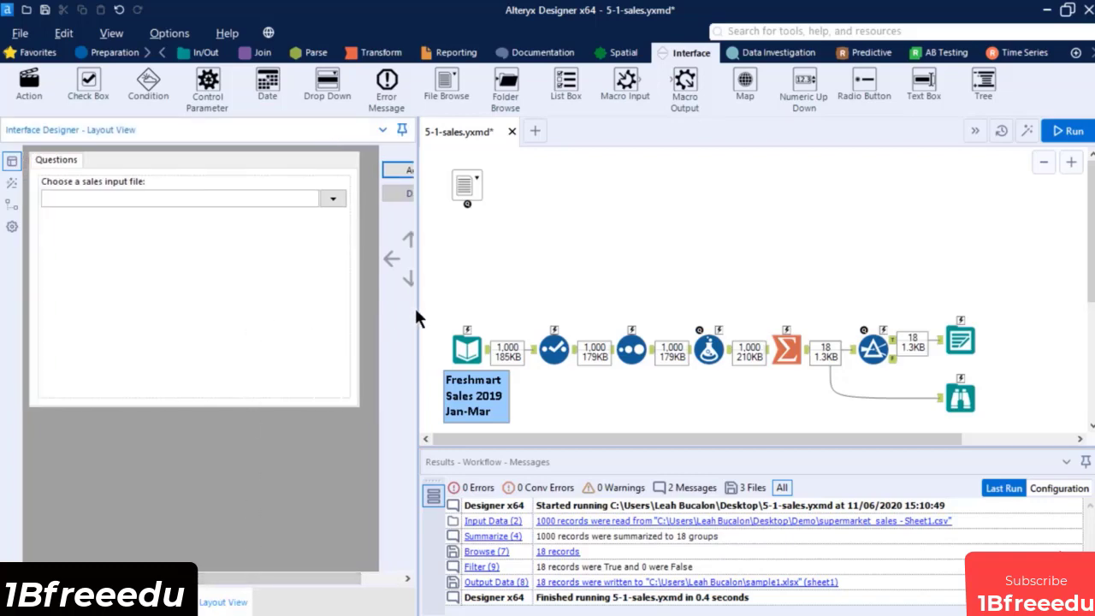
left_click_drag(419, 308, 479, 306)
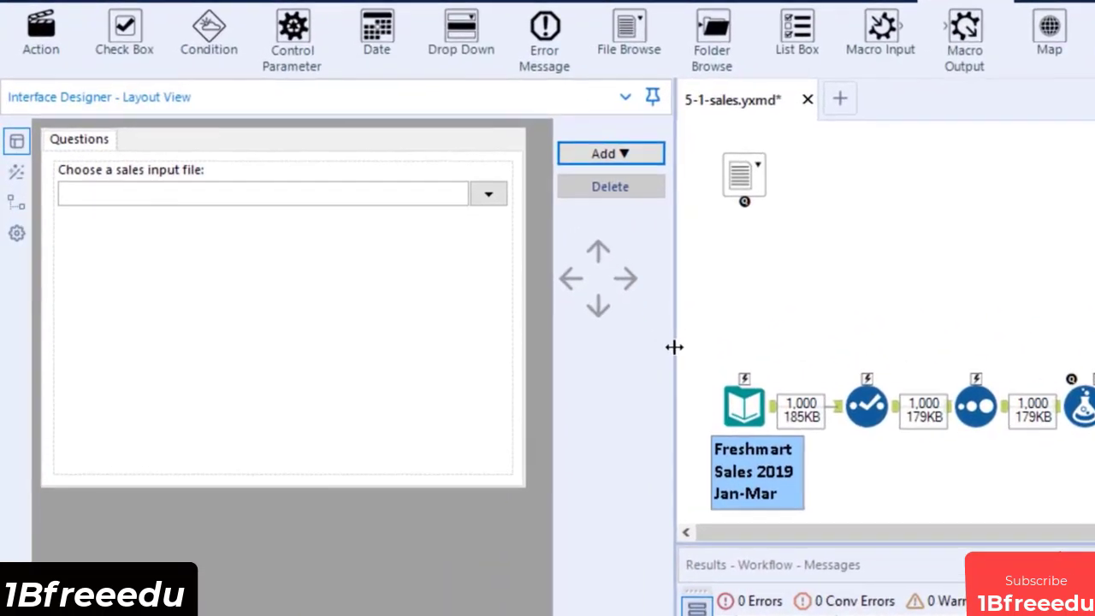
left_click(643, 153)
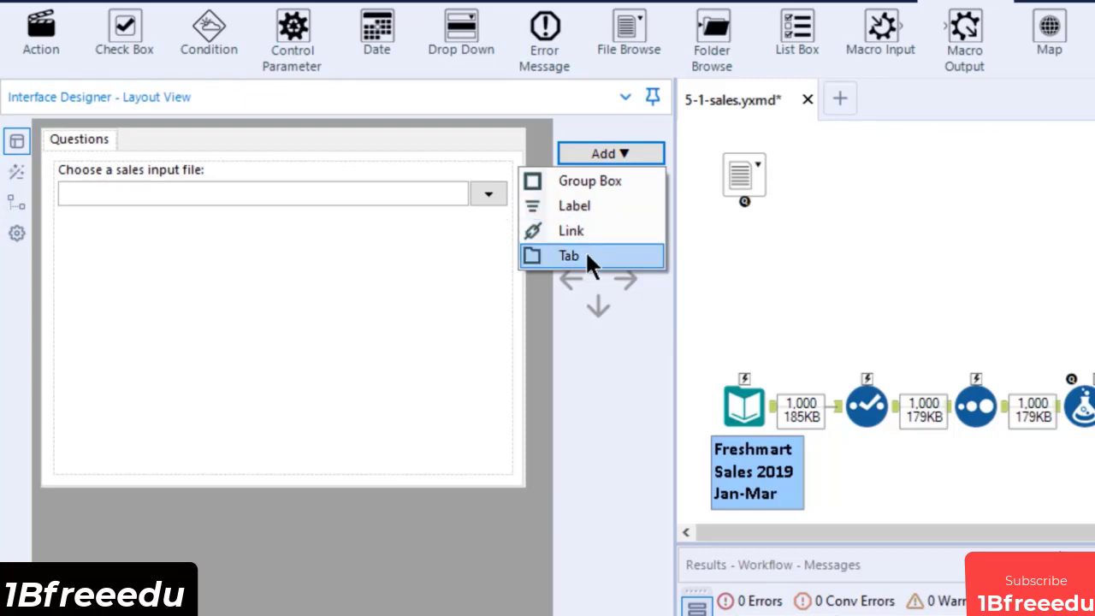
left_click(657, 340)
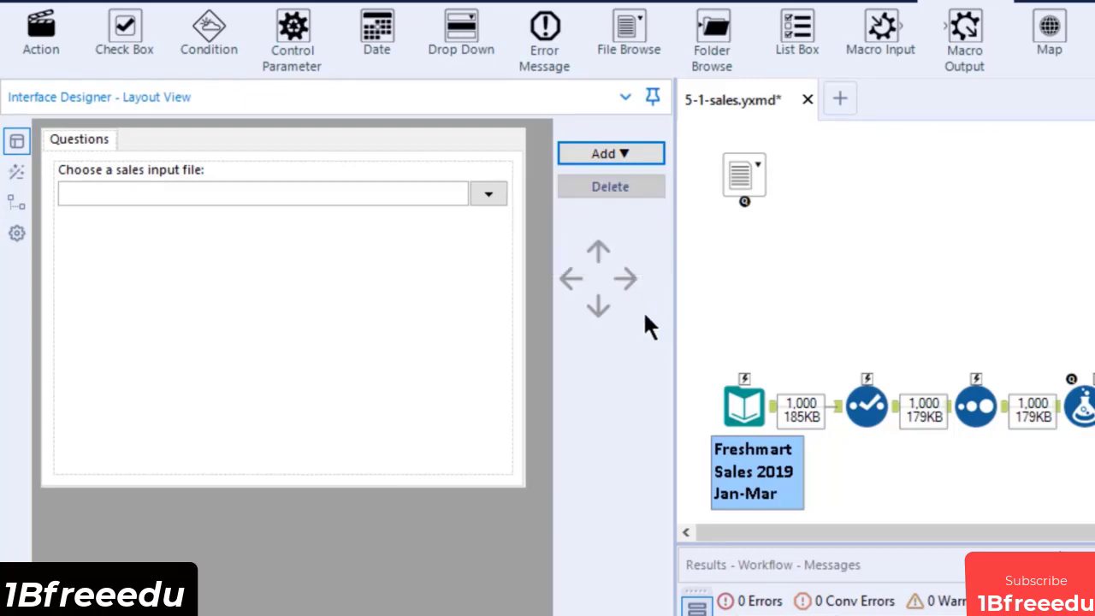
left_click(412, 193)
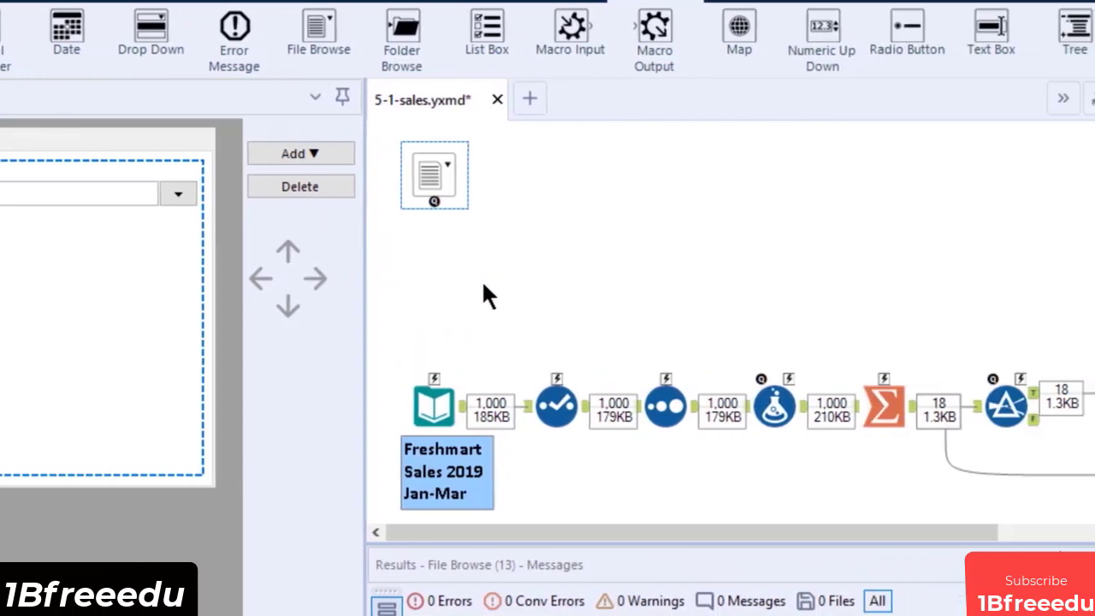
- Deselect the File Browse question and select the Freshmart Sales input tool
left_click(395, 286)
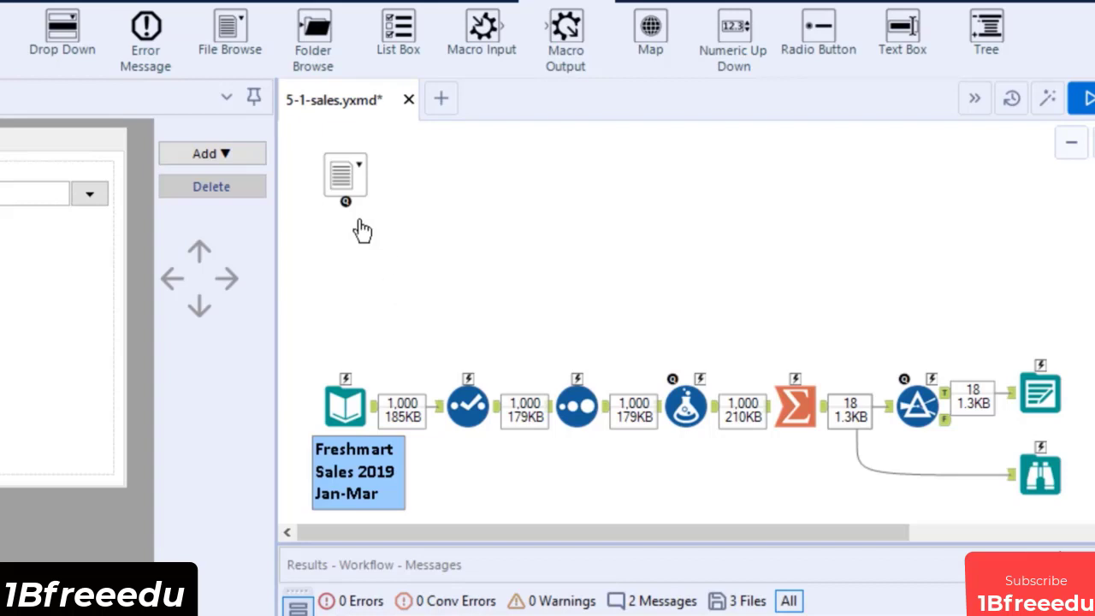
left_click(373, 379)
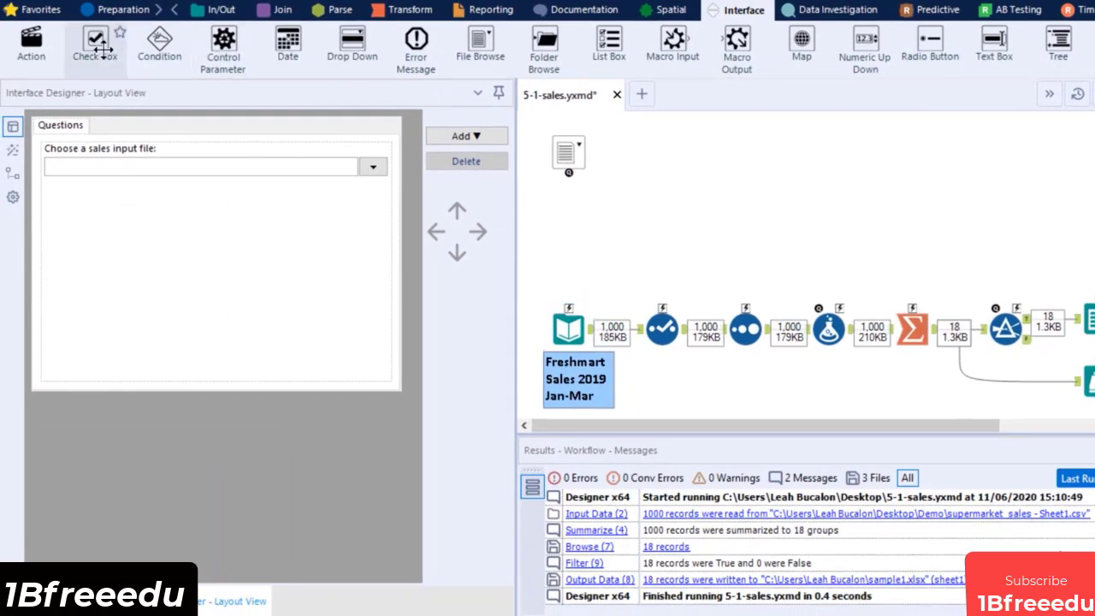
- Add a single Action tool and connect the File Browse question to it
left_click_drag(31, 41, 571, 239)
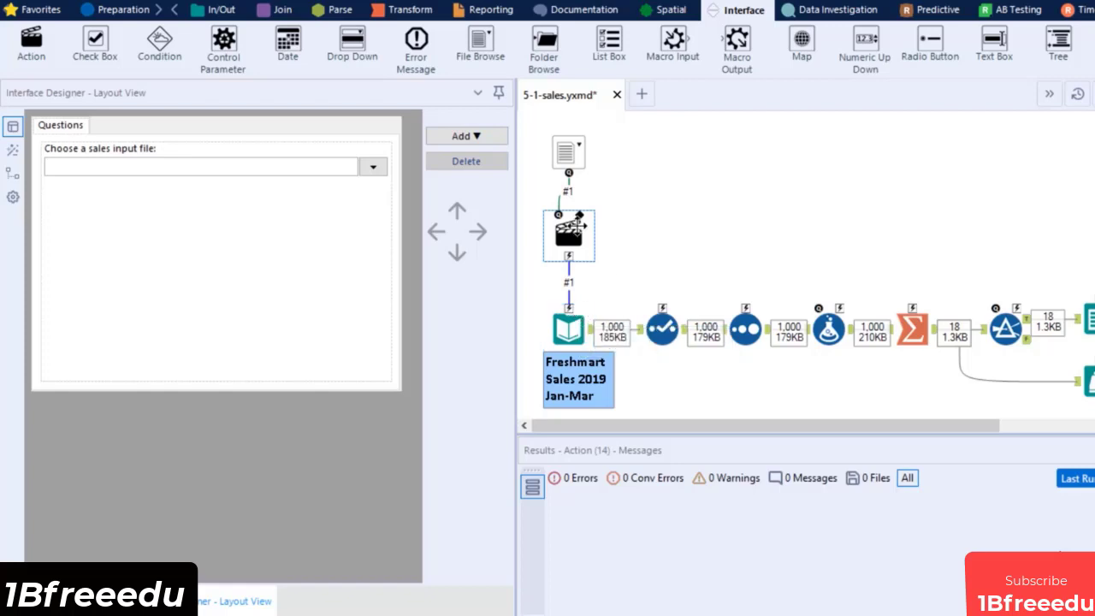
key("Delete")
left_click_drag(569, 172, 569, 308)
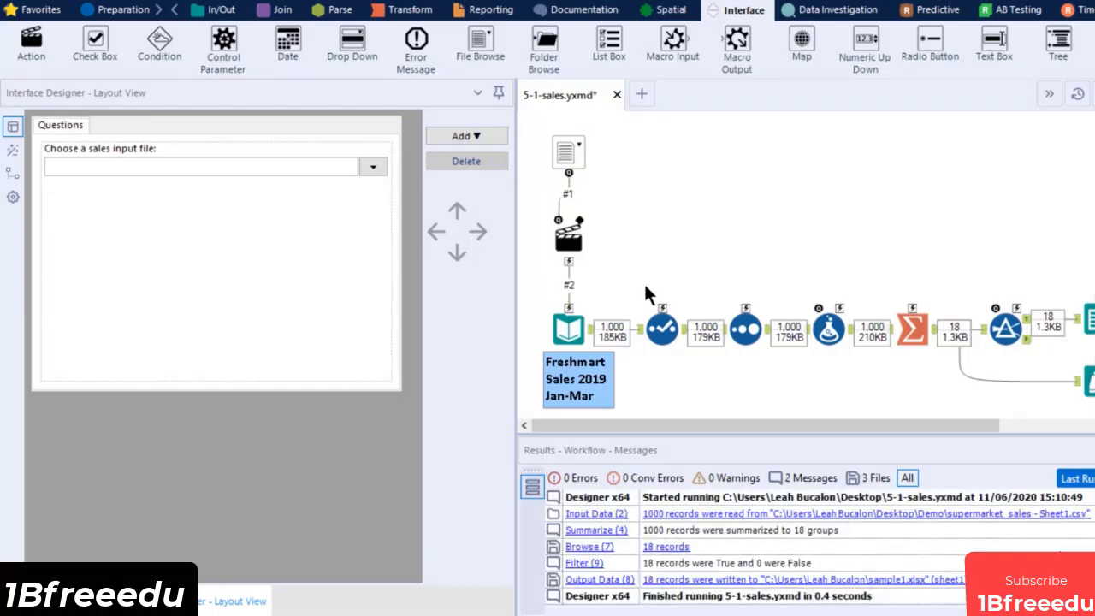
- Keep the Action type as 'Update Input Data Tool (Default)'
left_click(586, 243)
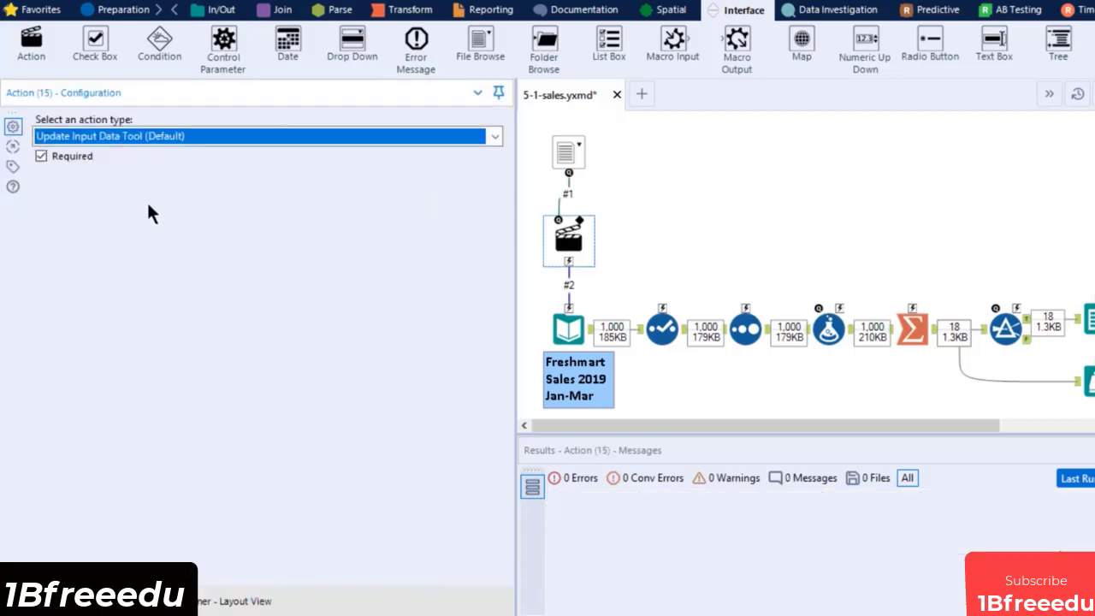
left_click(149, 137)
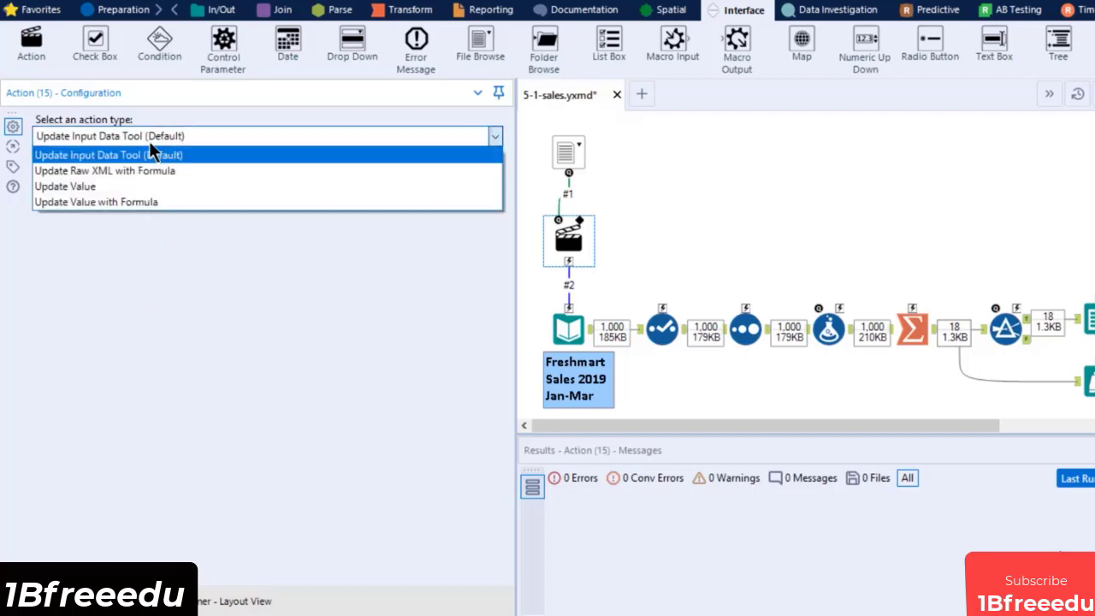
left_click(149, 141)
left_click(149, 141)
left_click(149, 154)
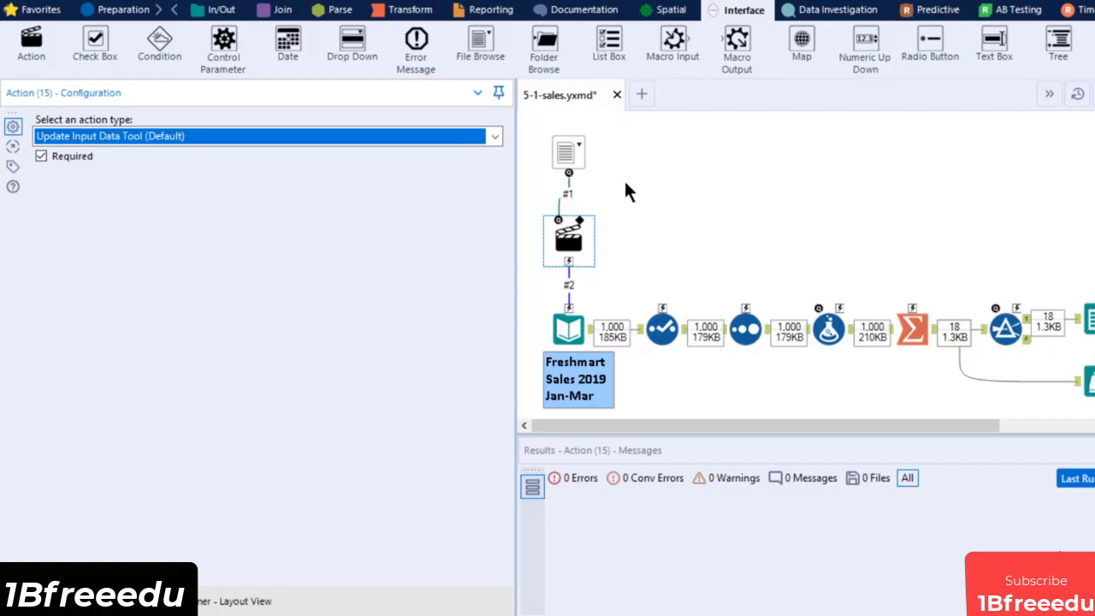
- Add a List Box asking 'Choose Product Lines to include in Output:'
left_click_drag(609, 42, 1001, 157)
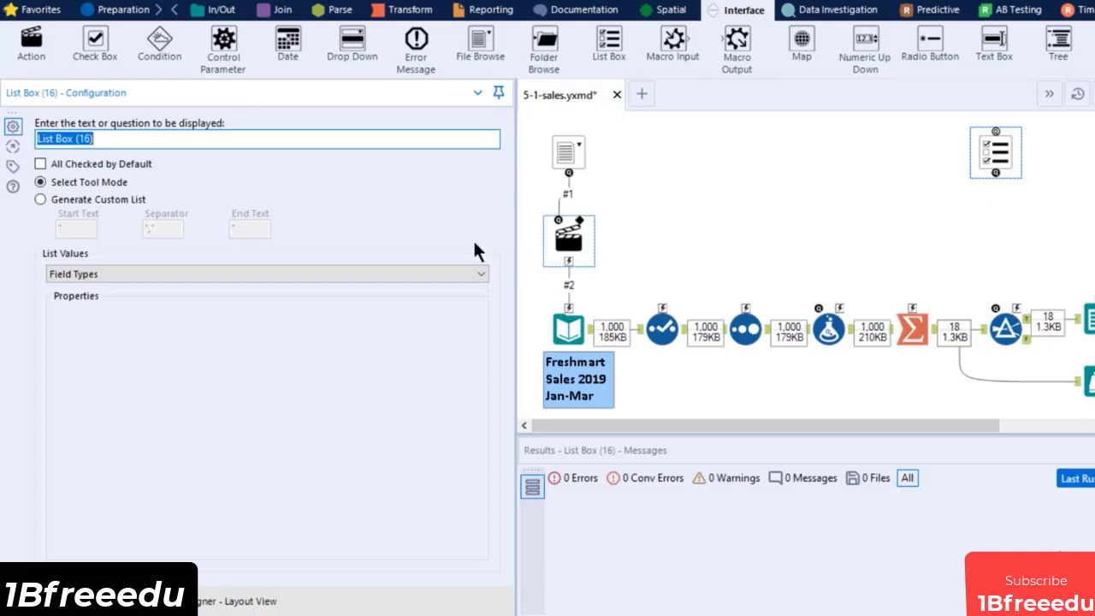
left_click(171, 142)
key("ctrl+a")
key("BackSpace")
type("Choo")
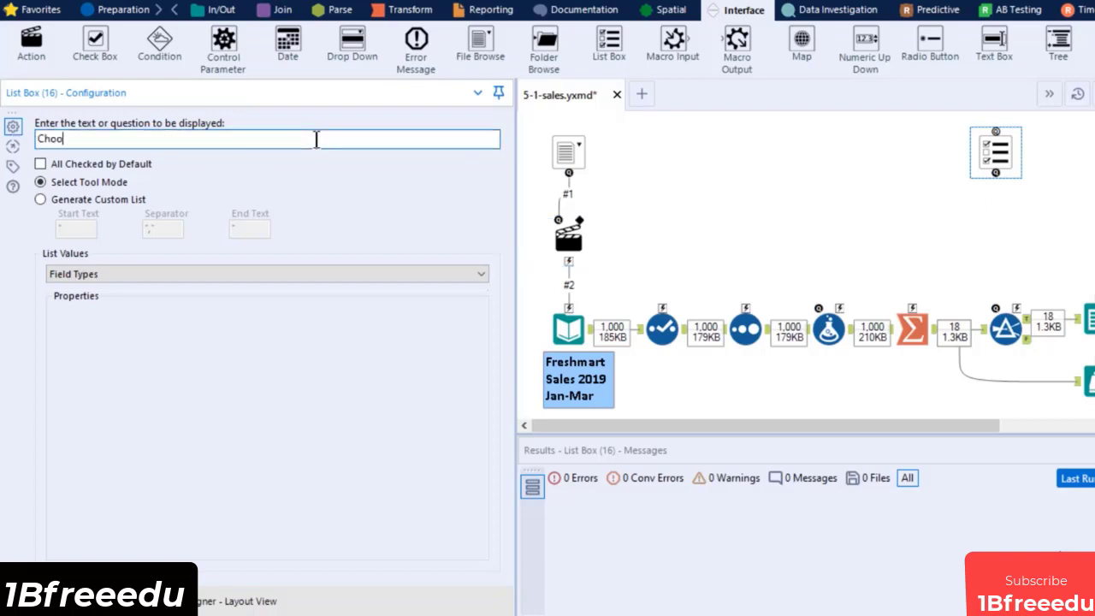
type("se Product Lines to include in Ouptu")
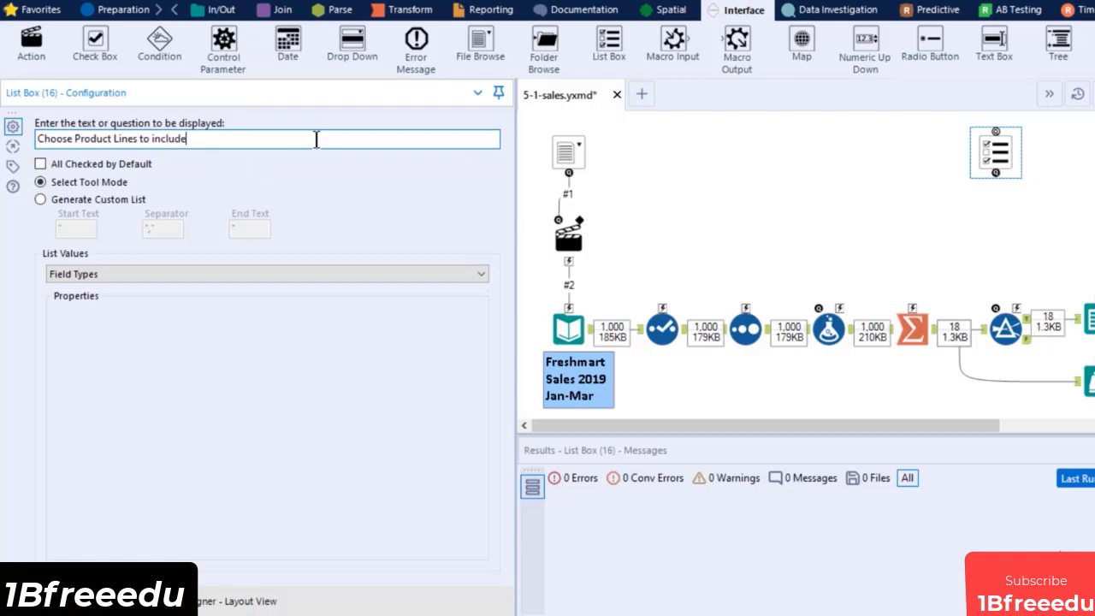
key("BackSpace")
key("BackSpace")
key("BackSpace")
type("tput:")
- Check all items by default and manually set a custom list of the six product lines
left_click(148, 158)
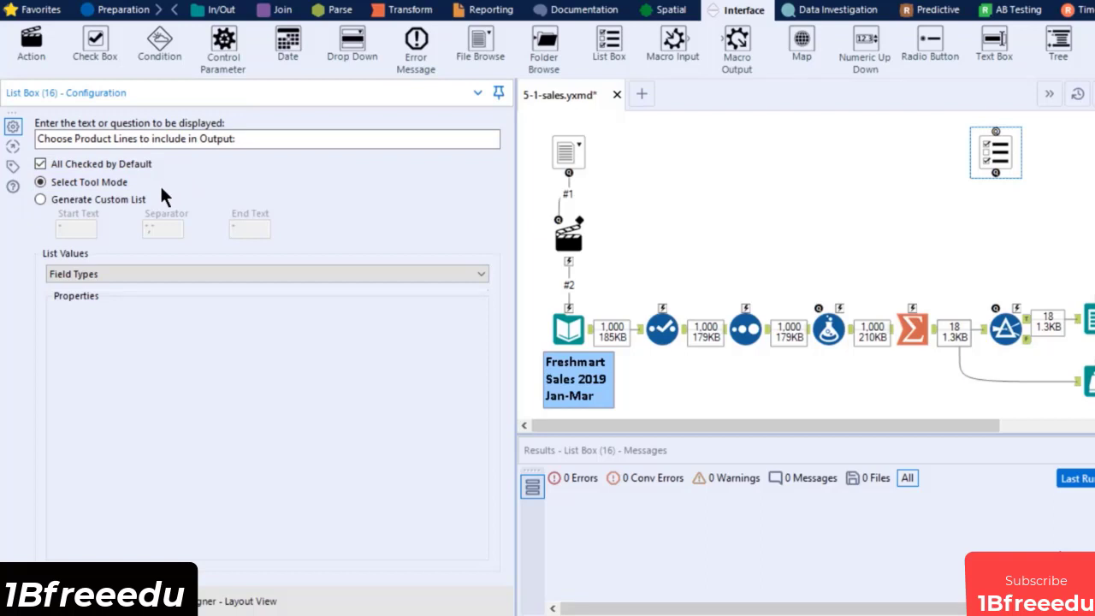
left_click(131, 202)
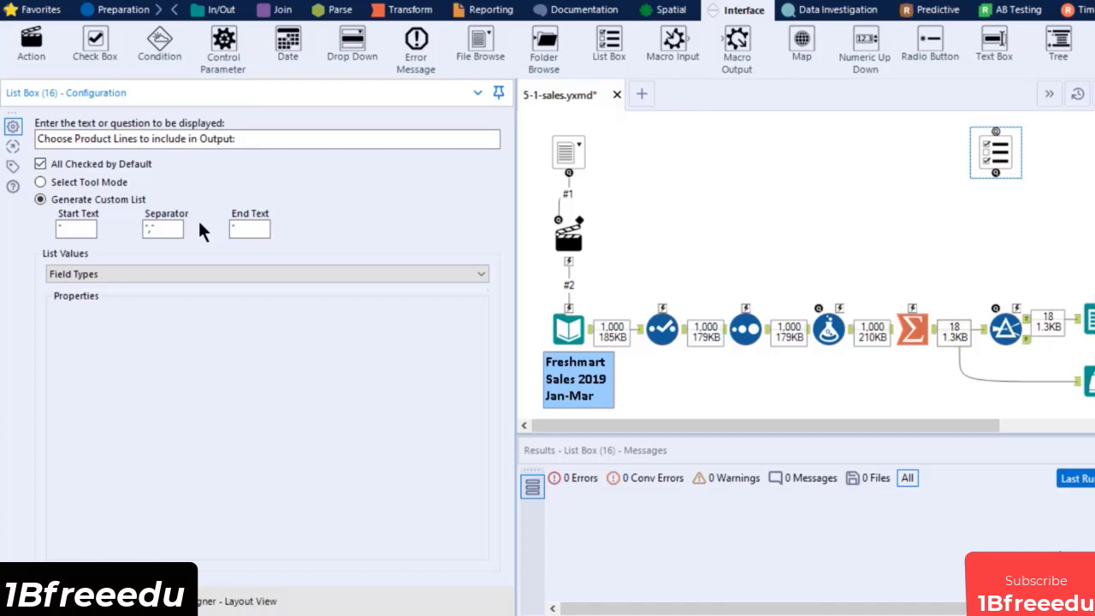
left_click(148, 230)
left_click(277, 274)
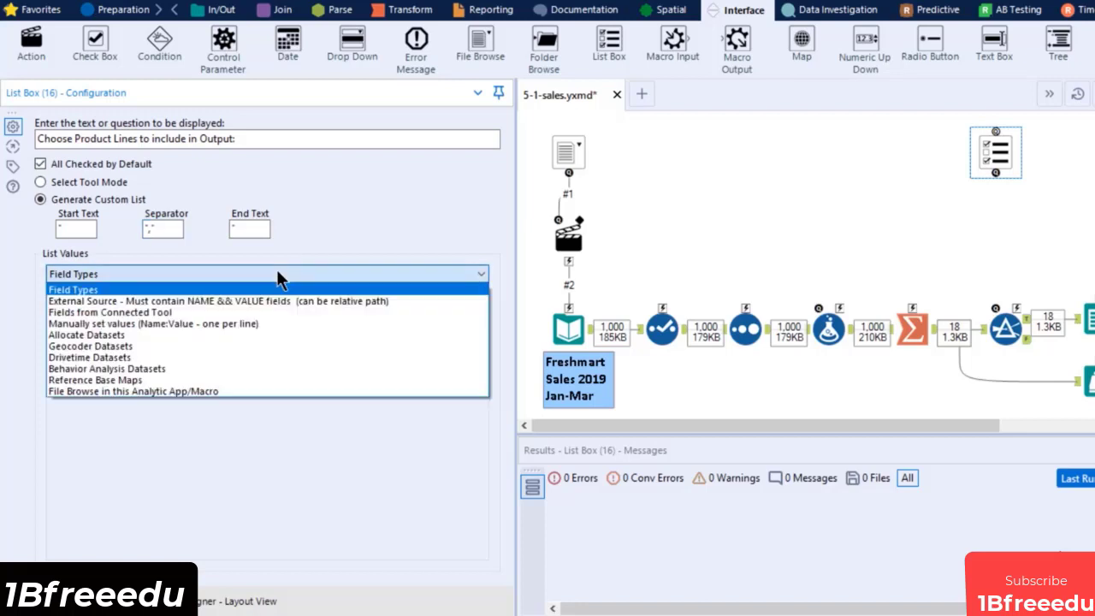
left_click(249, 324)
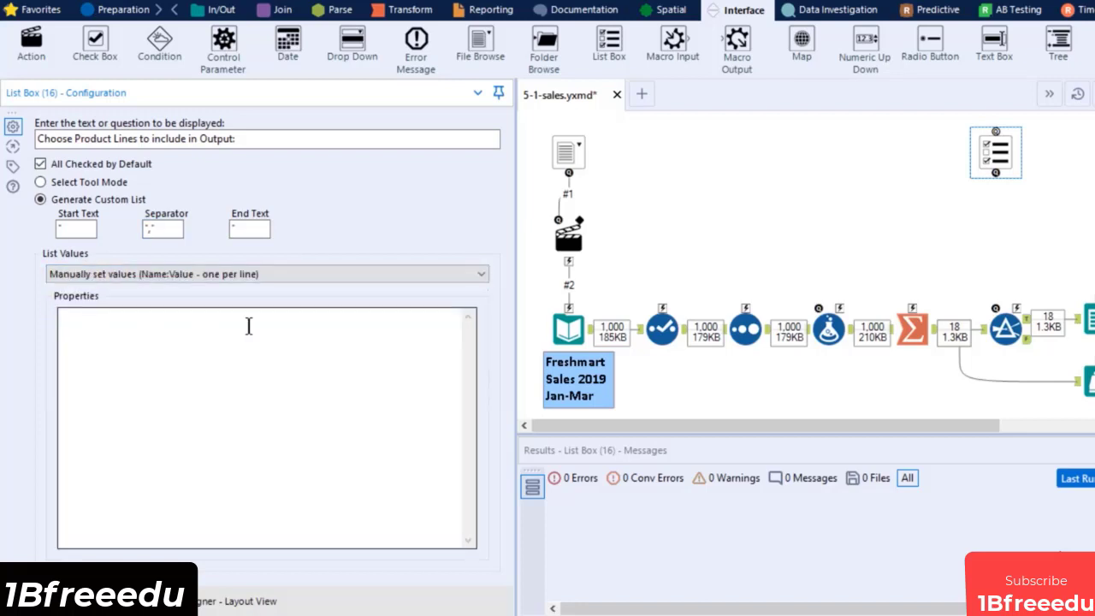
left_click(249, 325)
type("Electronic accessories Fashion accessories Food and beverages Health and beauty Home and lifestyle Sports and travel")
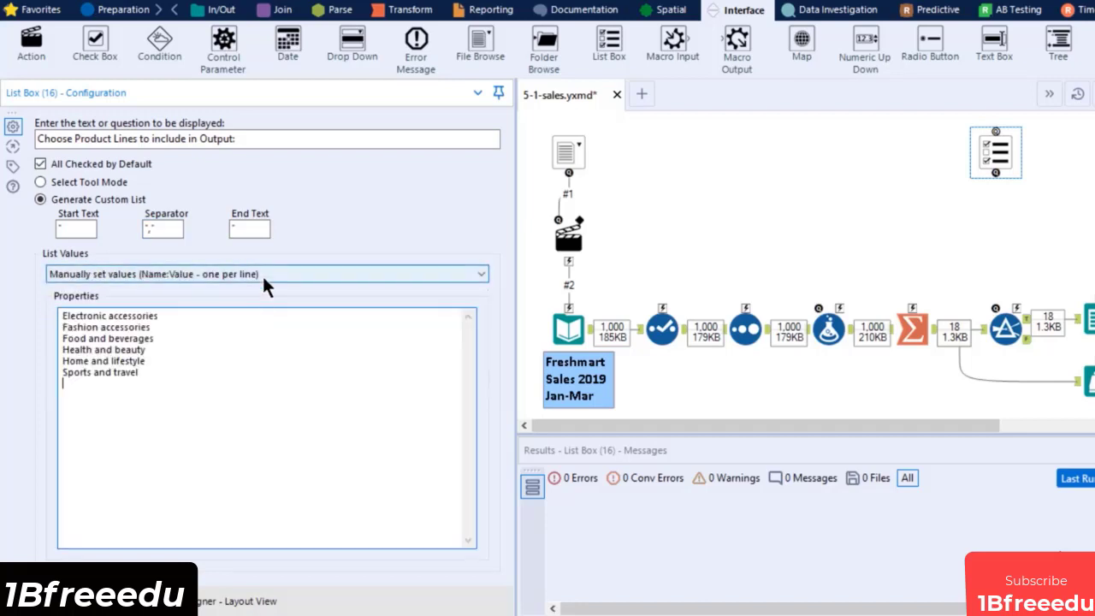
key("BackSpace")
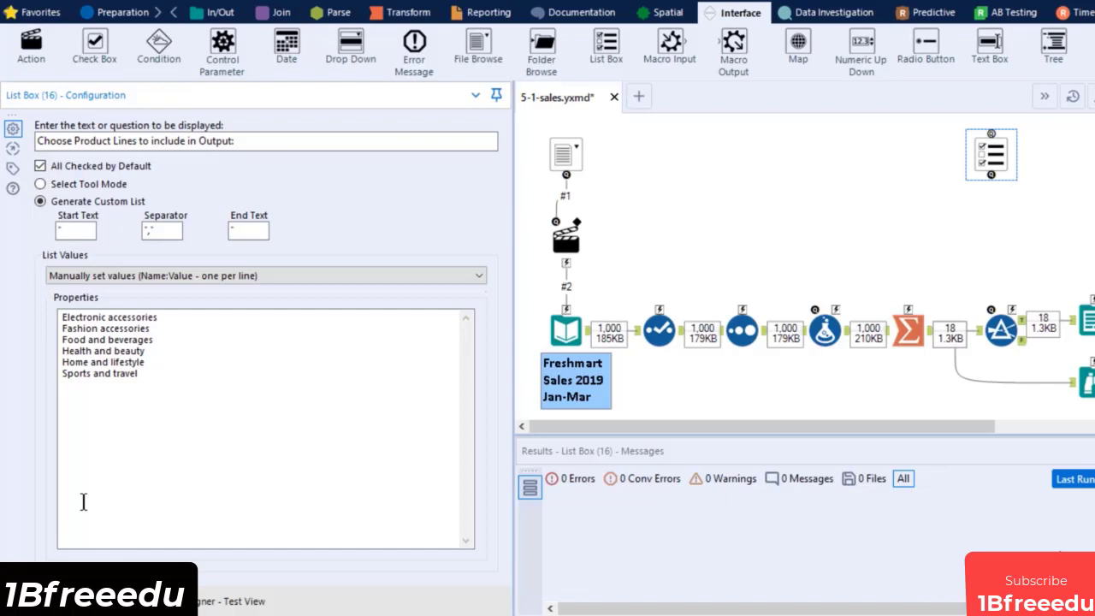
- In Test View, tick then untick Electronic accessories, Fashion accessories and Food and beverages
left_click(246, 602)
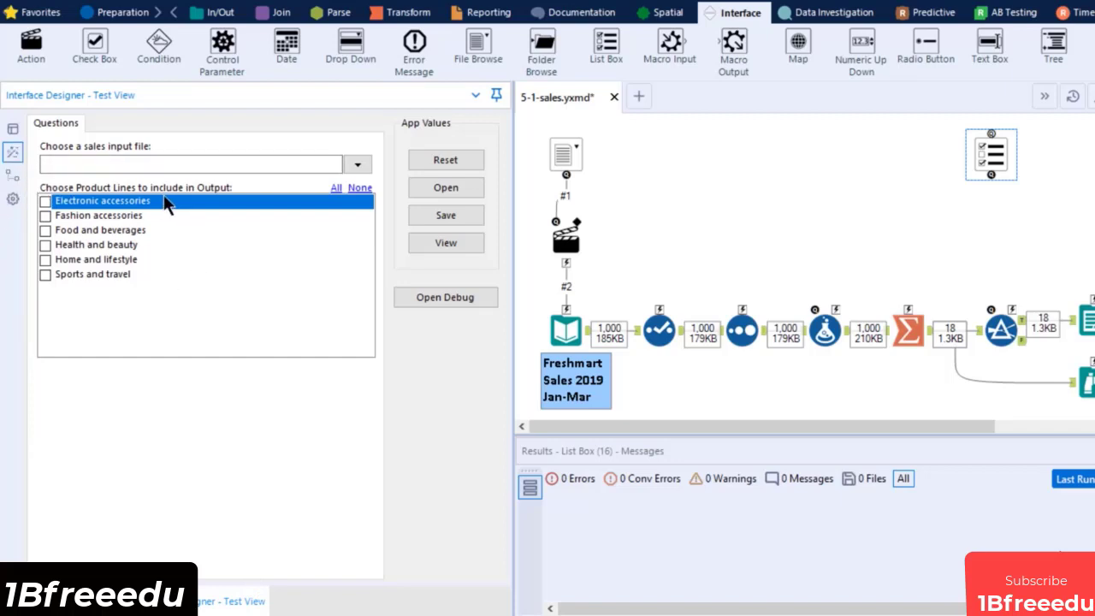
left_click(45, 201)
left_click(46, 215)
left_click(45, 230)
left_click(43, 231)
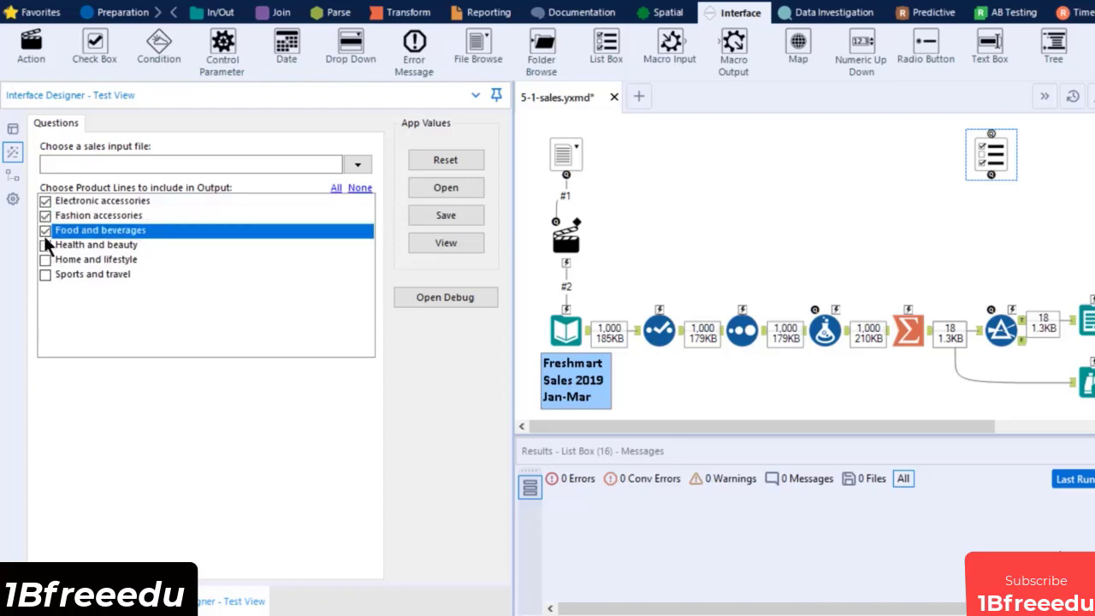
left_click(44, 215)
left_click(45, 201)
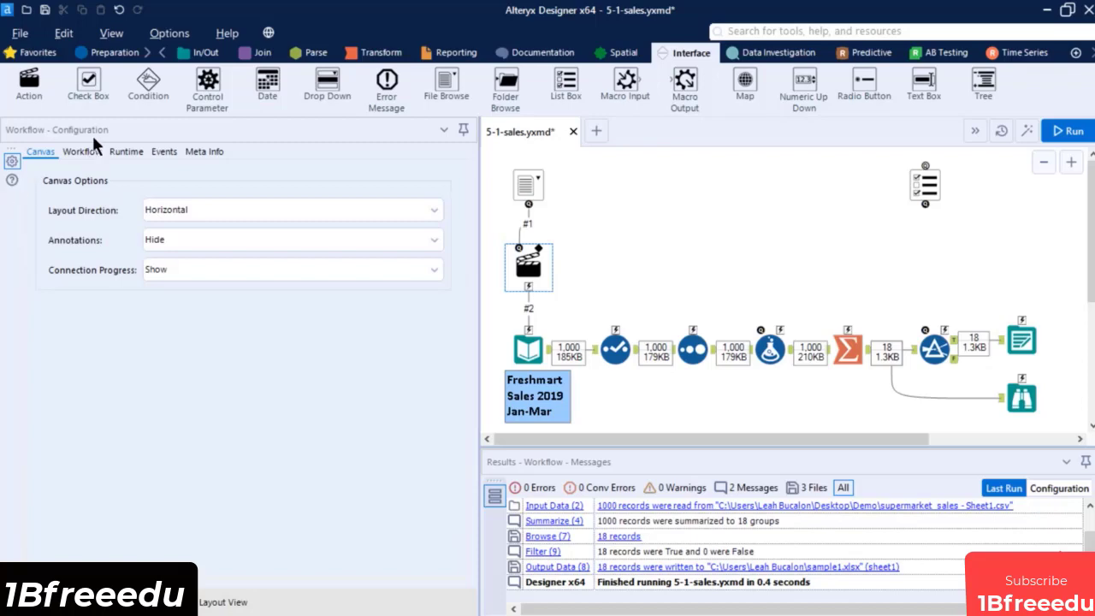
- Add an Update Value (Default) action linking the product-line List Box to Filter (9)
left_click_drag(33, 84, 939, 272)
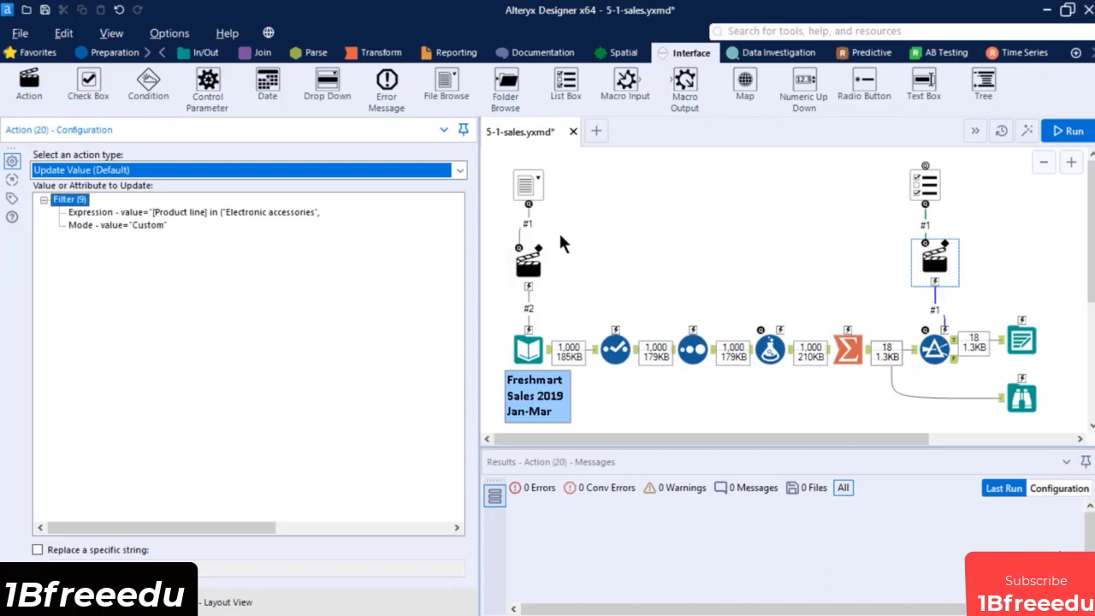
left_click(421, 171)
left_click(421, 171)
mouse_move(931, 357)
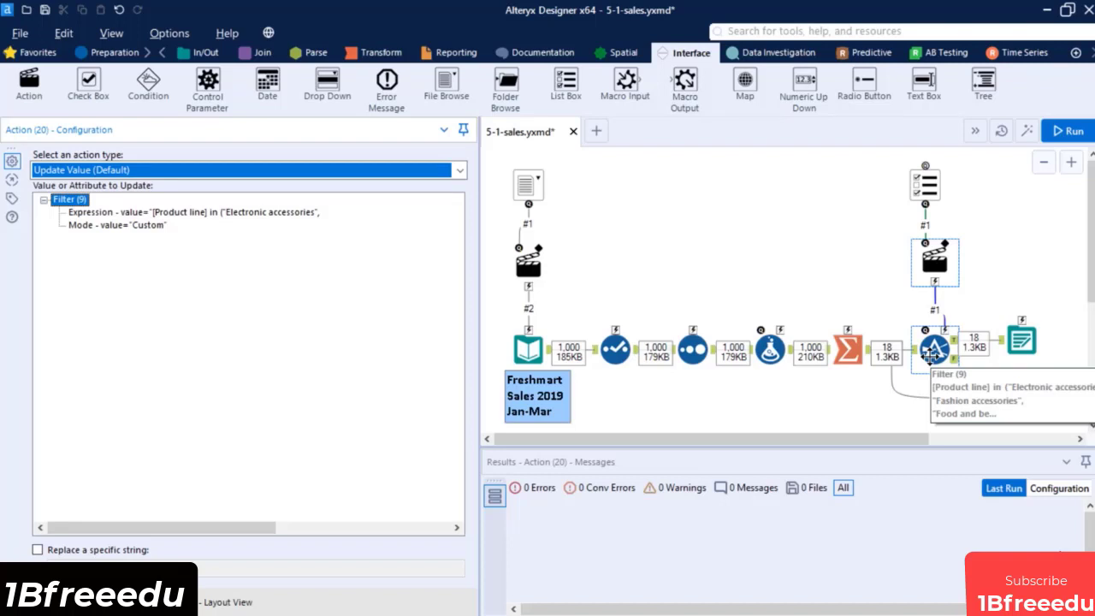
left_click(933, 353)
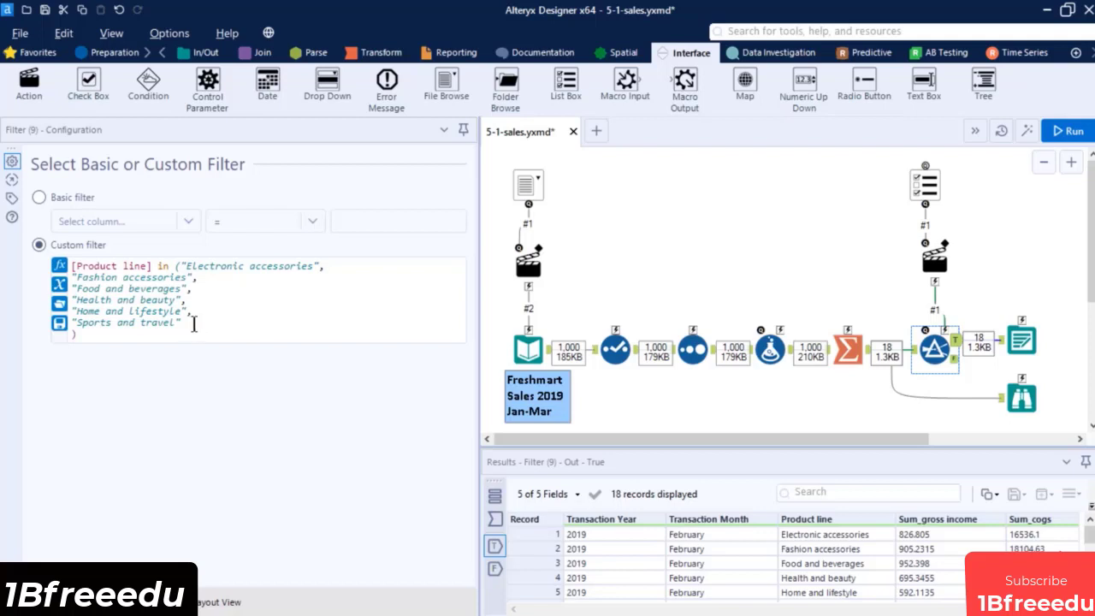
- Make the action replace only the Filter's quoted product-line list, removing the trailing ')'
left_click_drag(196, 322, 179, 266)
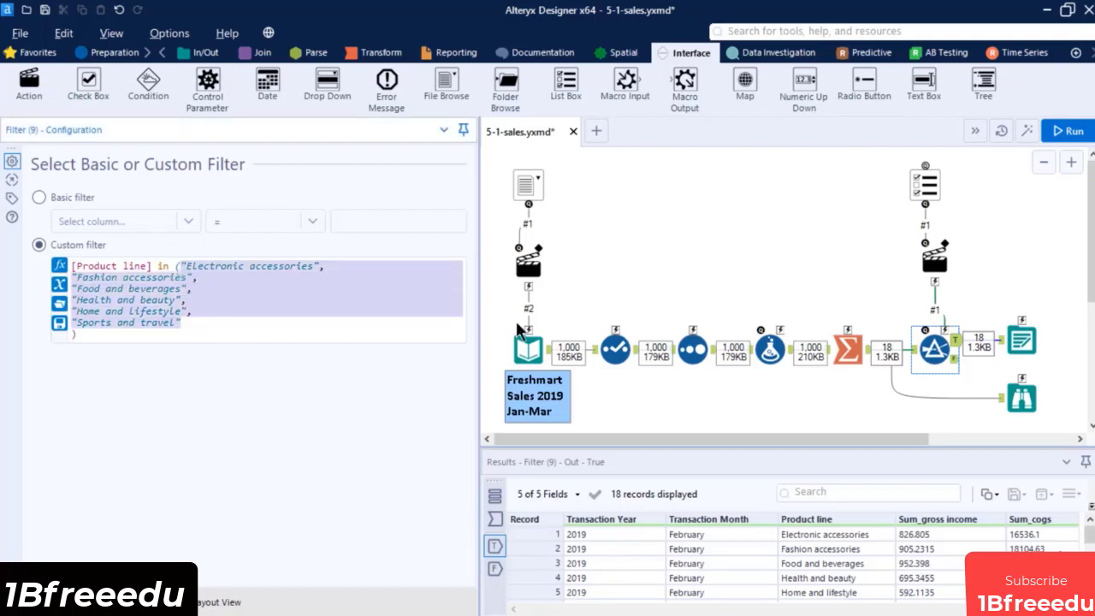
left_click(929, 267)
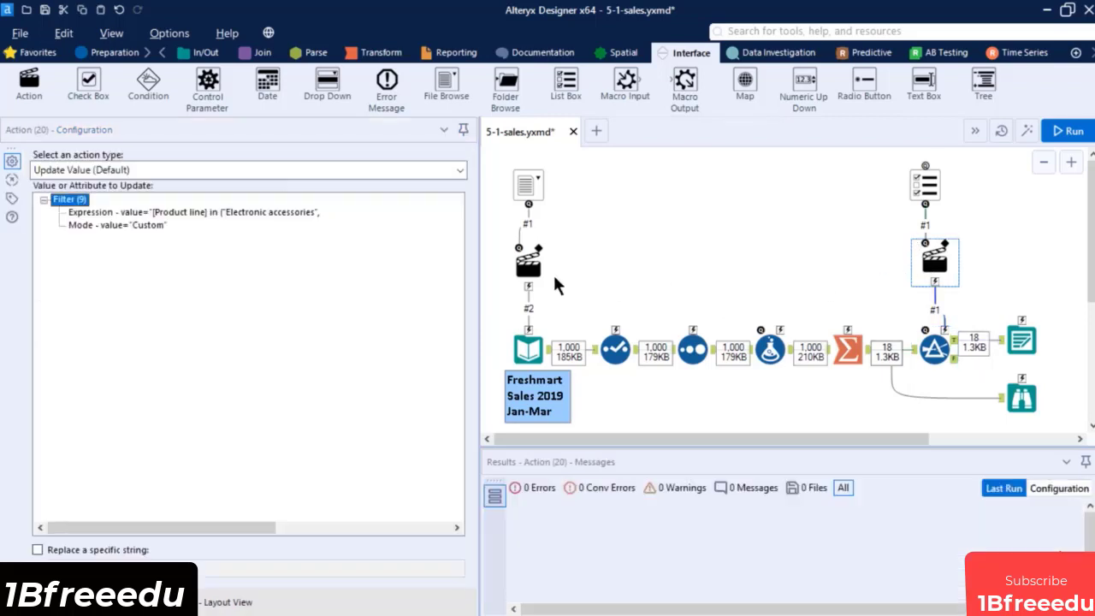
left_click(288, 213)
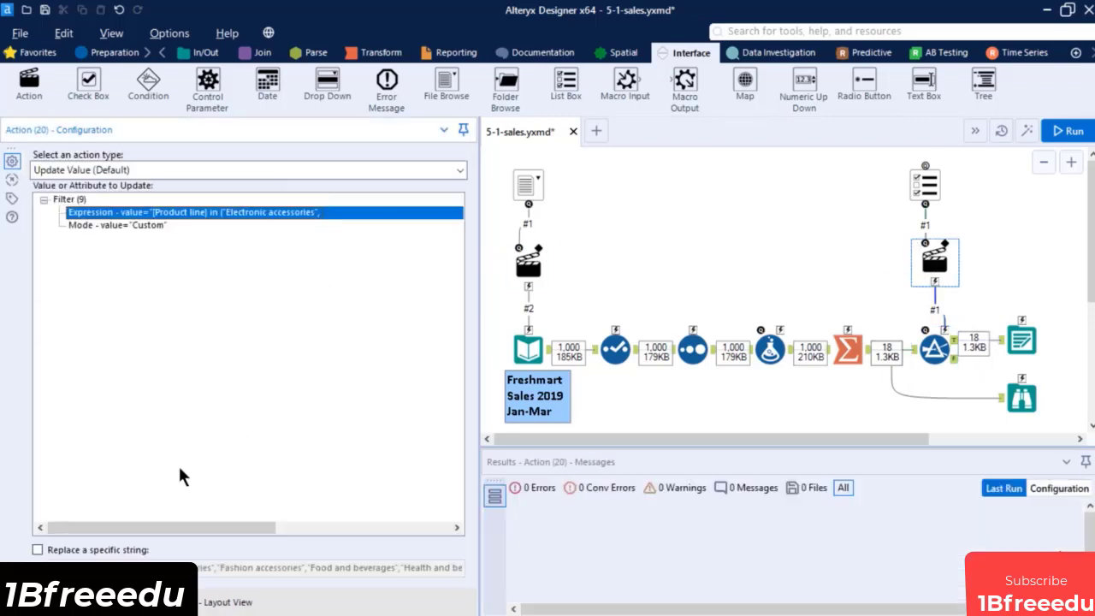
left_click(37, 550)
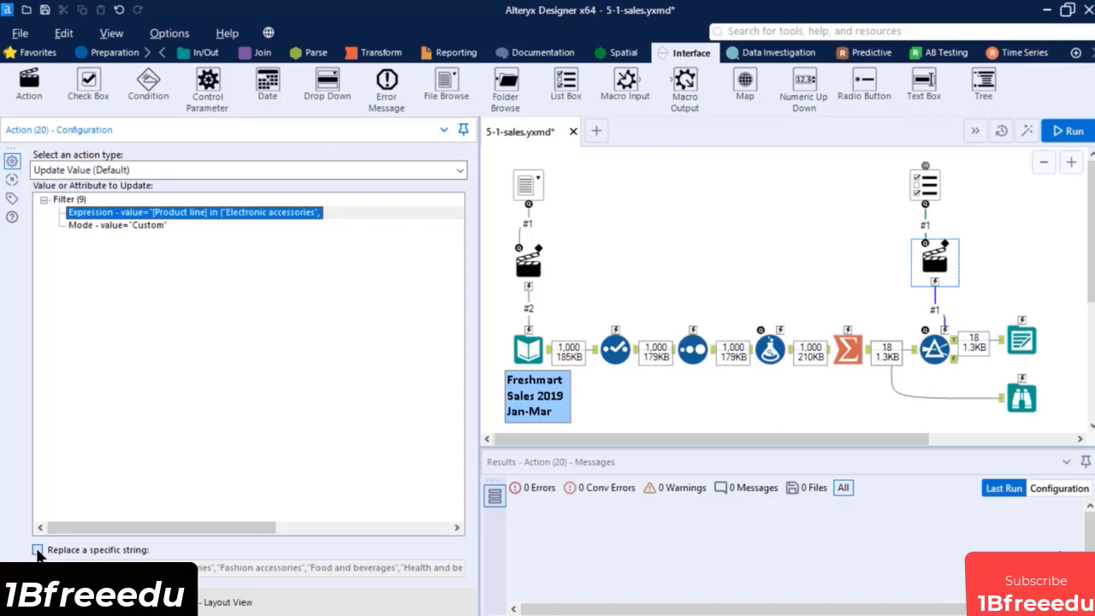
left_click(37, 551)
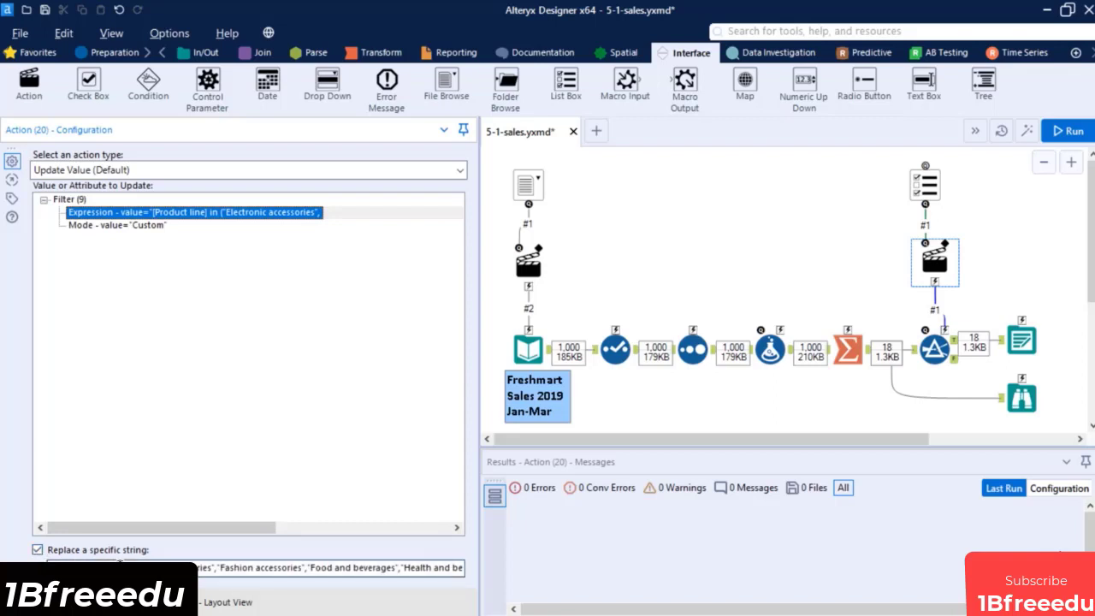
key("Right")
key("Right")
key("Right")
key("Right")
key("Right")
key("Right")
key("Right")
key("Right")
key("Right")
key("Right")
key("Right")
key("Right")
key("Right")
key("Right")
key("Right")
key("Right")
key("Right")
key("Right")
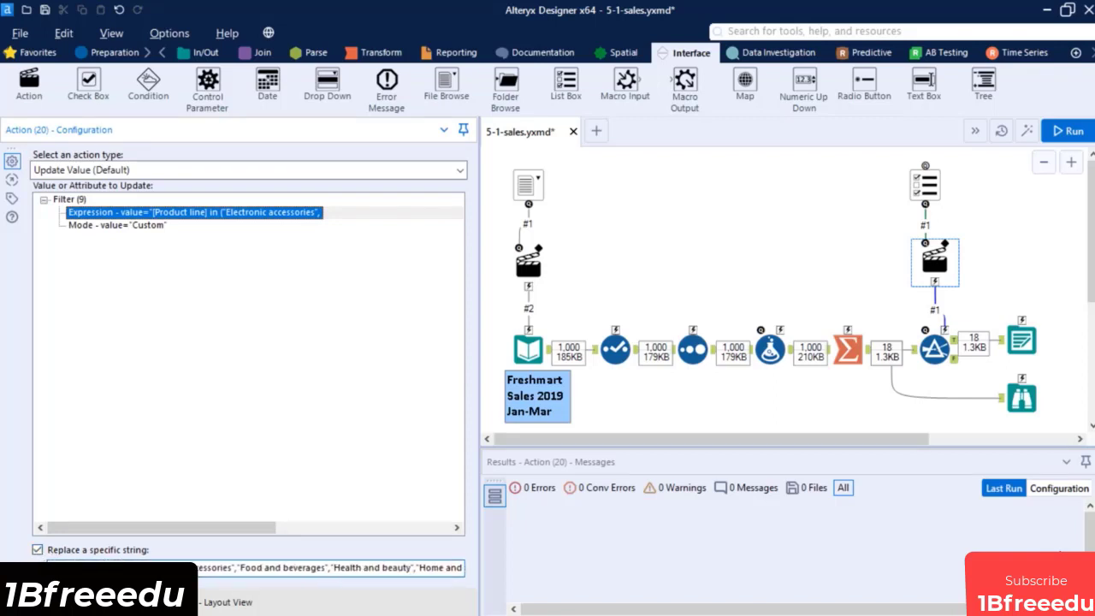
left_click_drag(348, 568, 460, 570)
left_click(461, 568)
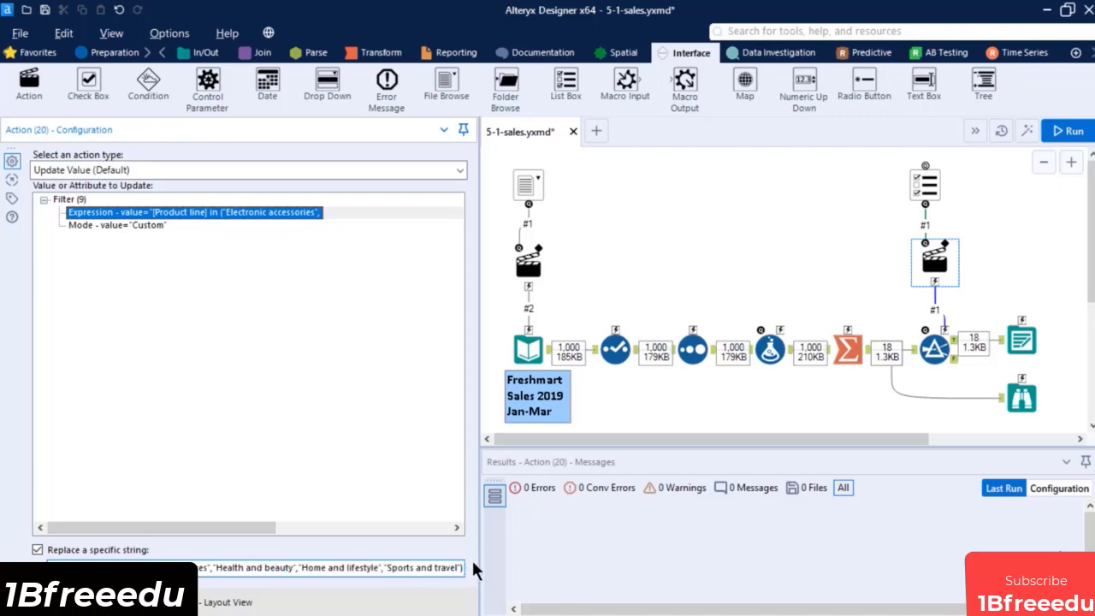
key("BackSpace")
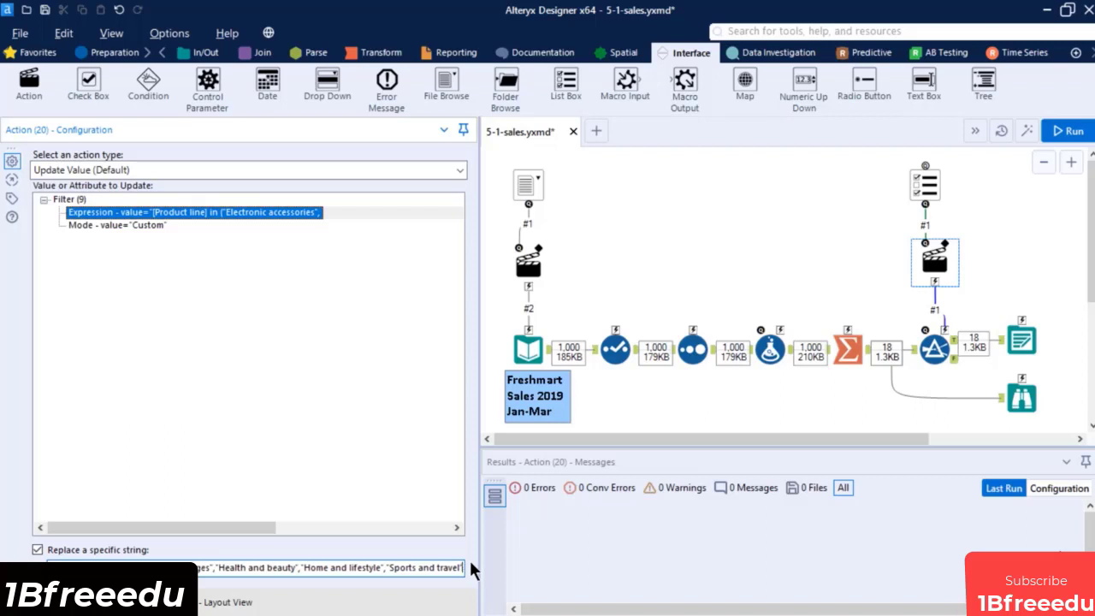
key("ctrl+r")
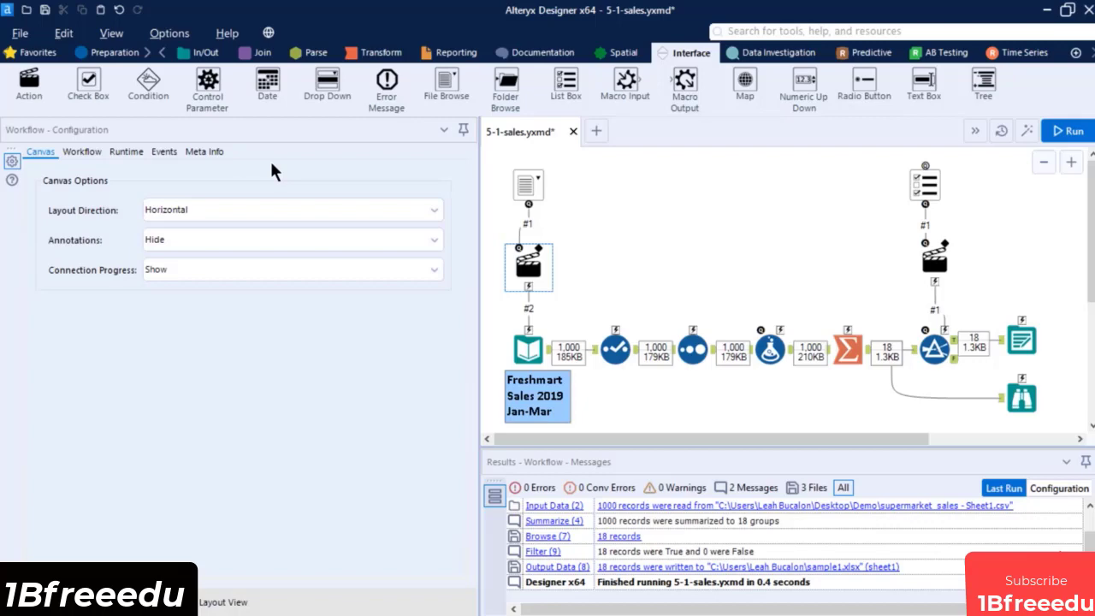
- Add a File Browse asking 'Save the output to' as a Save As dialog with a Text Files (*.txt) arbitrary specification
left_click_drag(460, 100, 1022, 186)
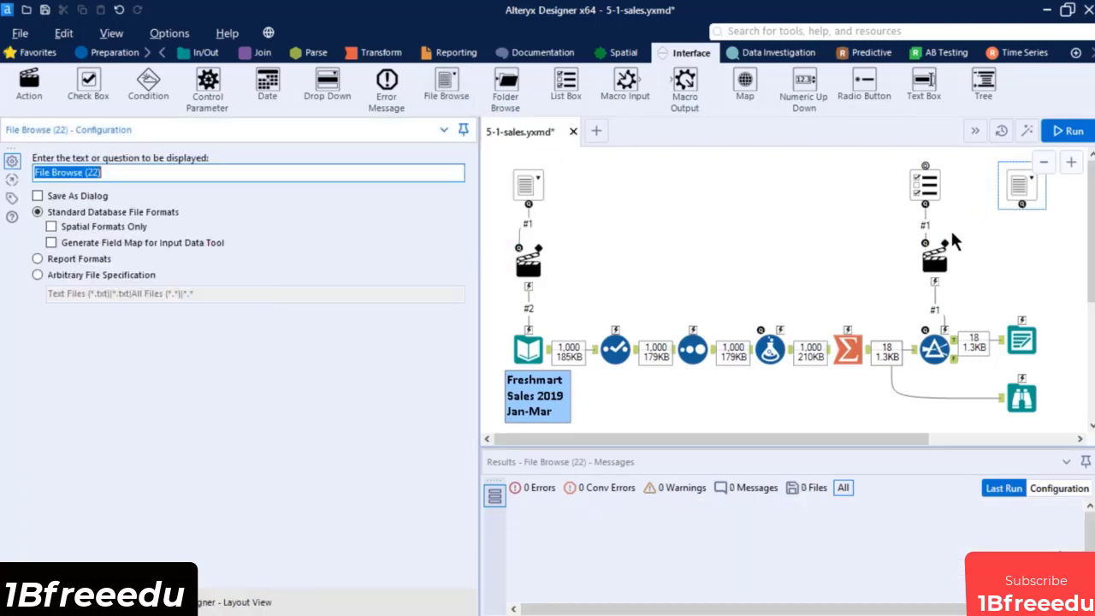
left_click(129, 172)
left_click_drag(128, 172, 11, 168)
type("Save")
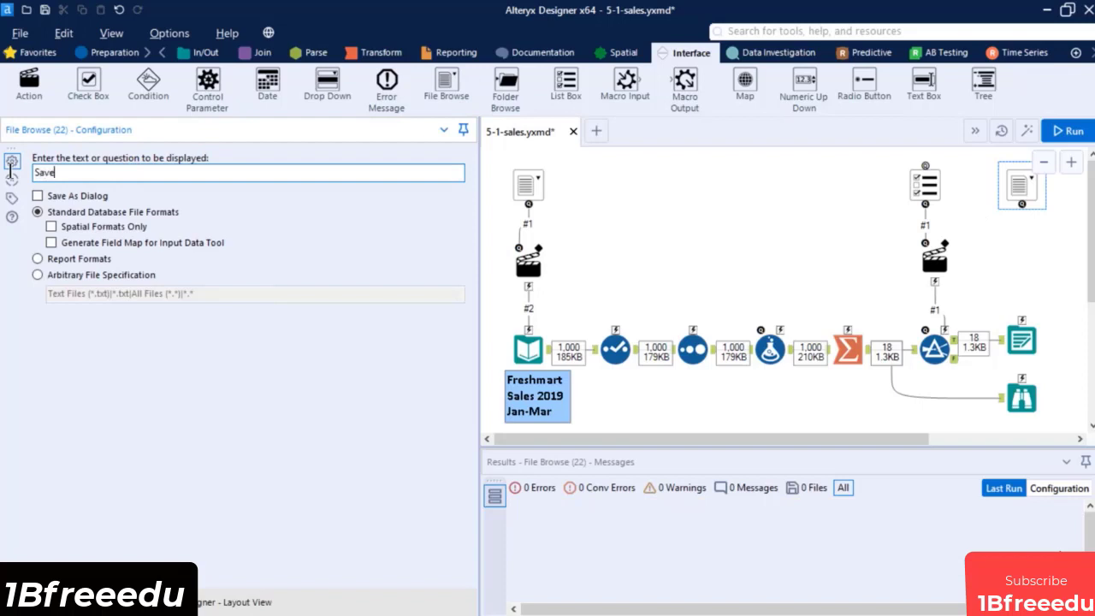
type(" the output to")
left_click(69, 197)
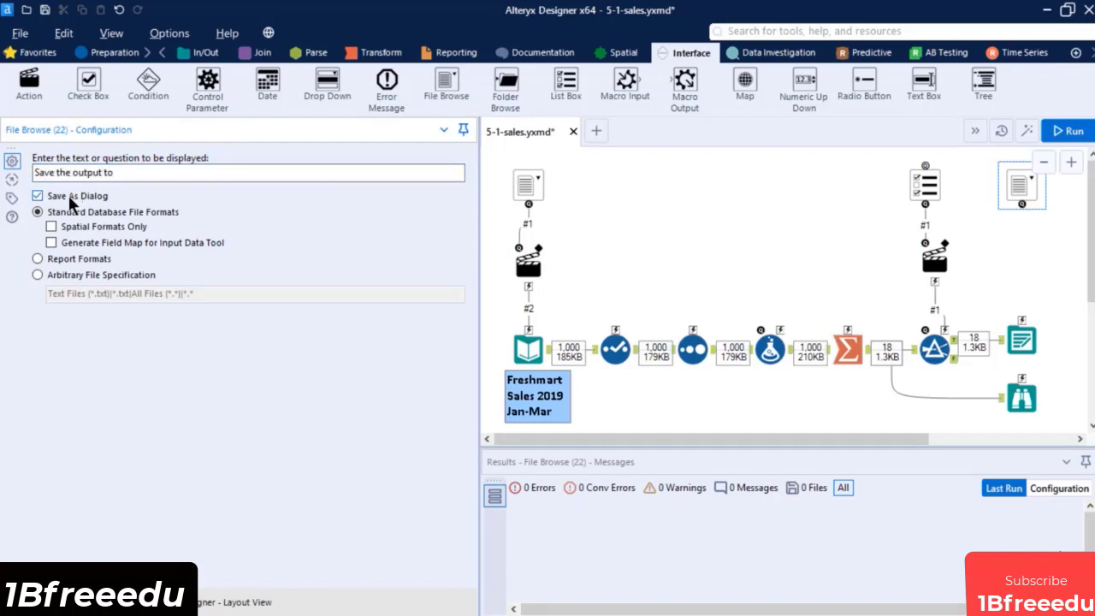
left_click(105, 275)
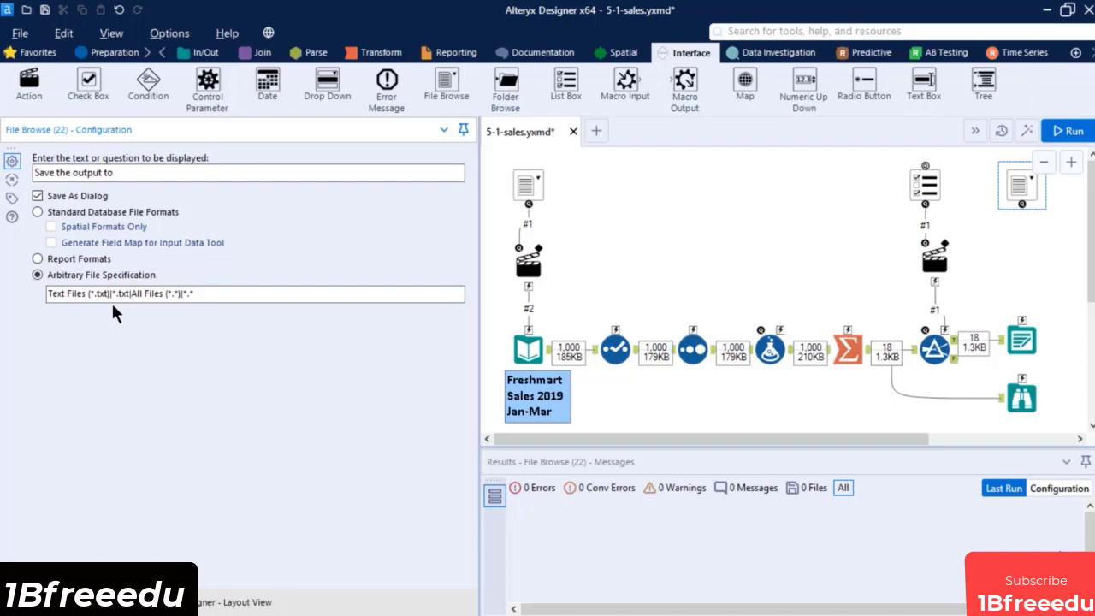
left_click_drag(112, 294, 34, 296)
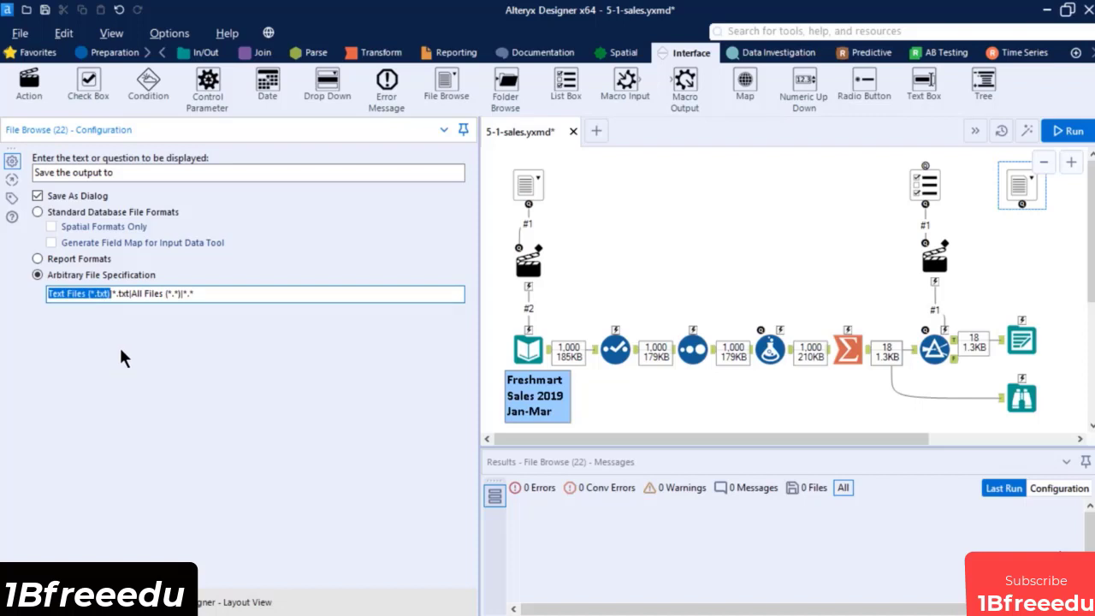
left_click_drag(130, 293, 111, 294)
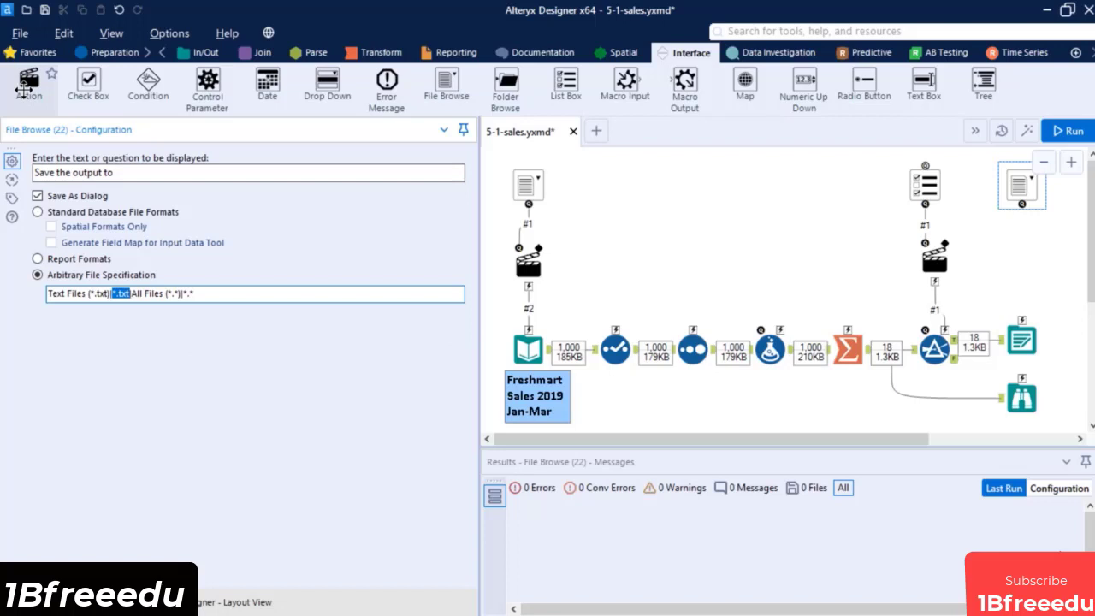
- Add an Update Output Data Tool (Default) action for the save question, then view Interface Designer
left_click_drag(29, 81, 1024, 257)
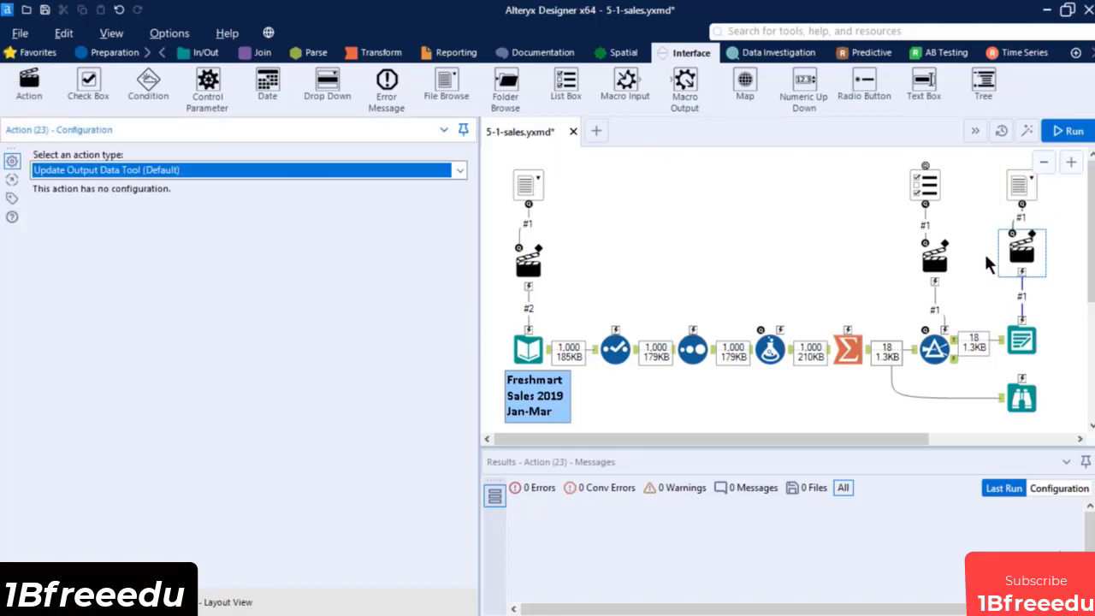
left_click(428, 171)
left_click(427, 171)
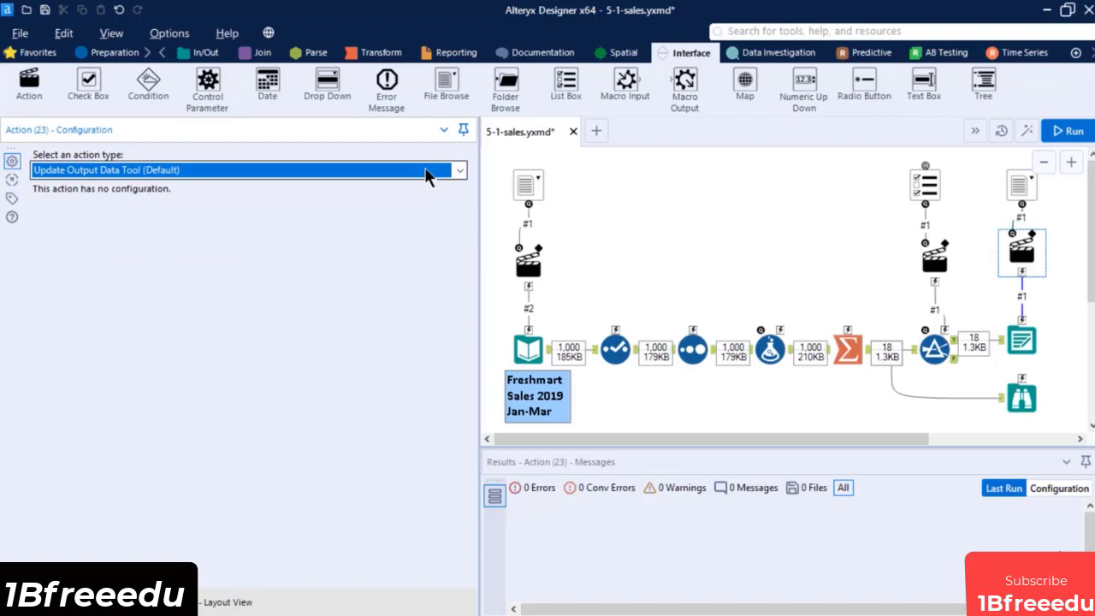
left_click(1025, 131)
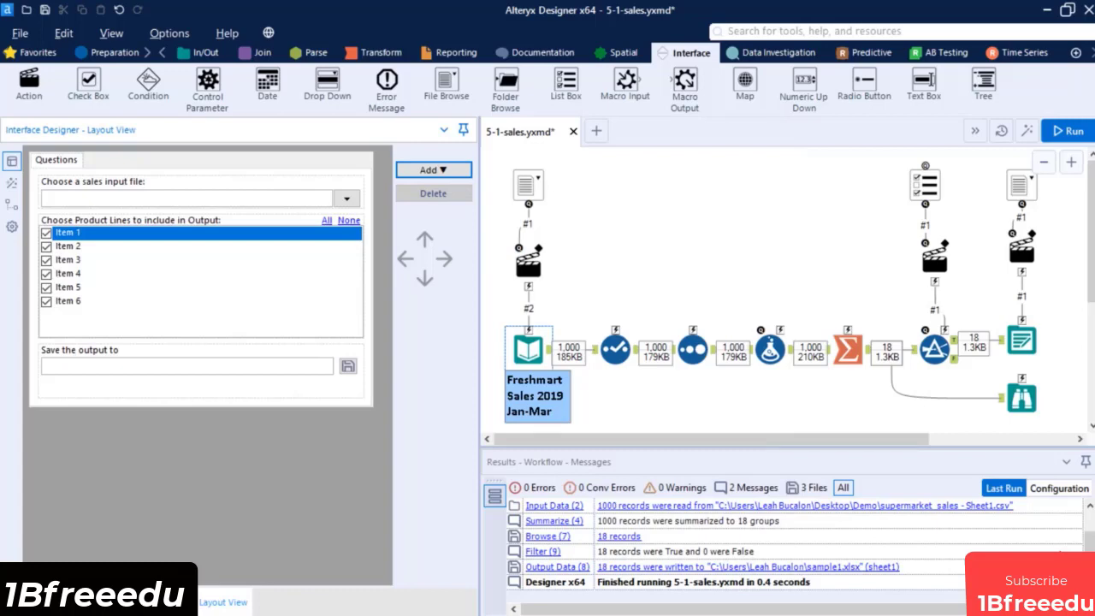
- Debug the app in Test View with blank answers and dismiss the empty file name error
left_click(12, 185)
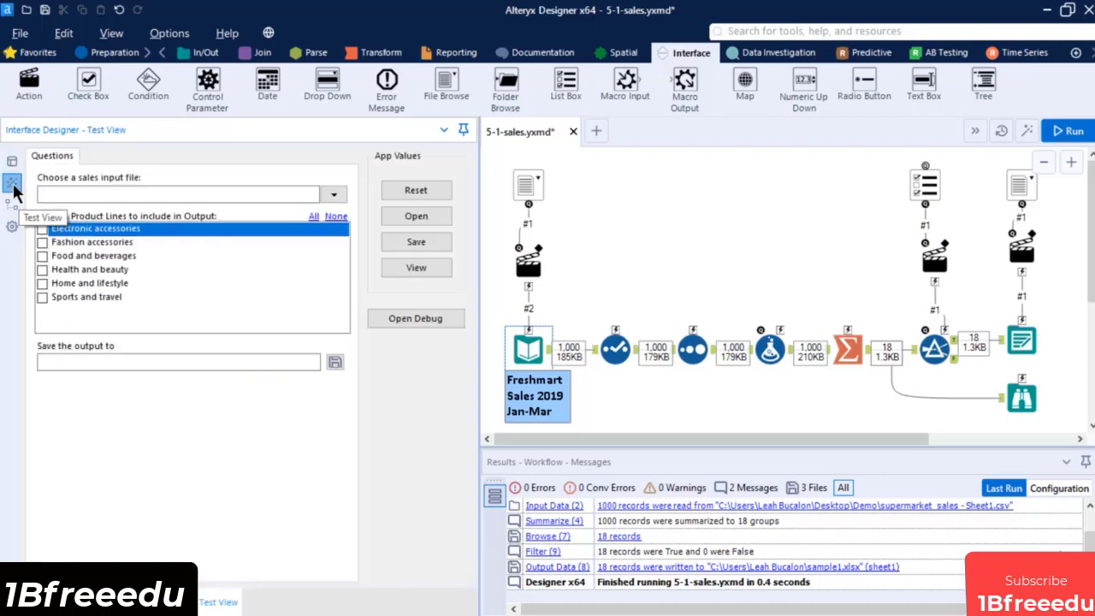
left_click(379, 319)
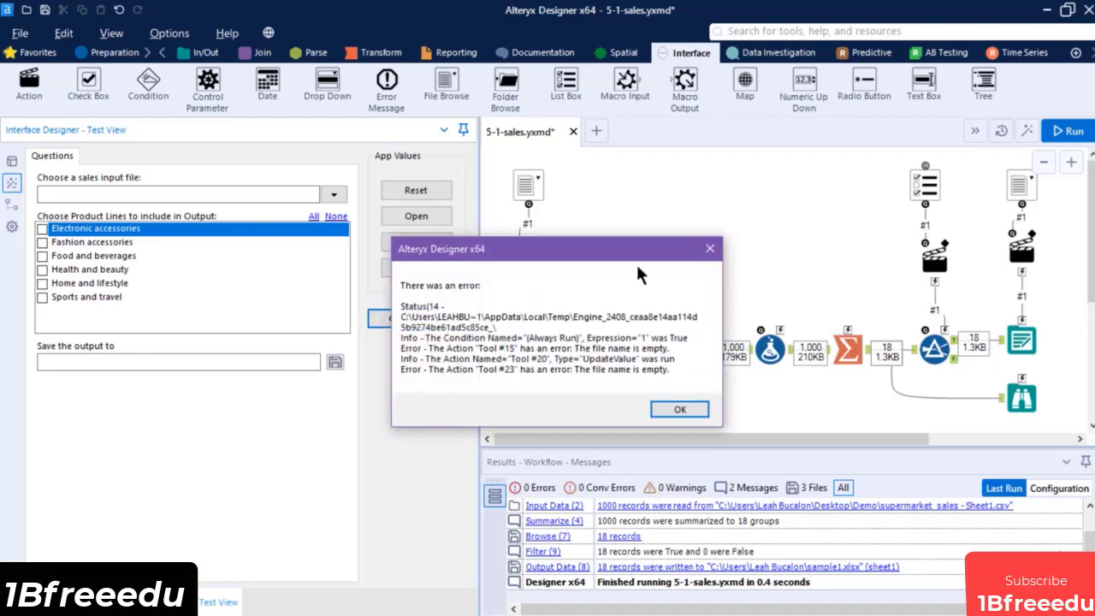
left_click(706, 247)
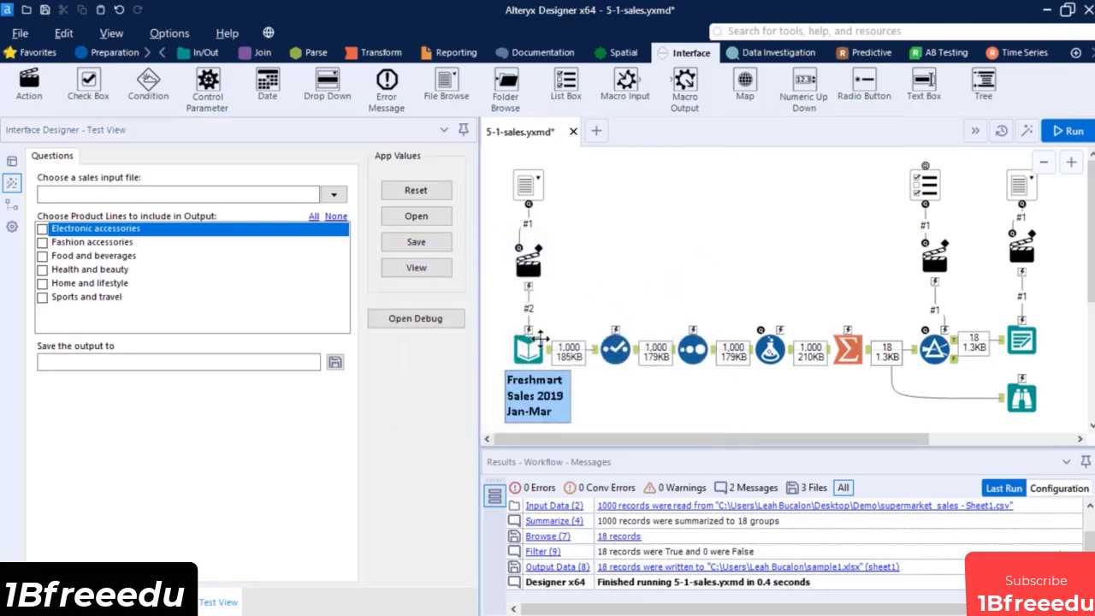
- Show the question and action tree, then bring up the app's Properties
left_click(12, 205)
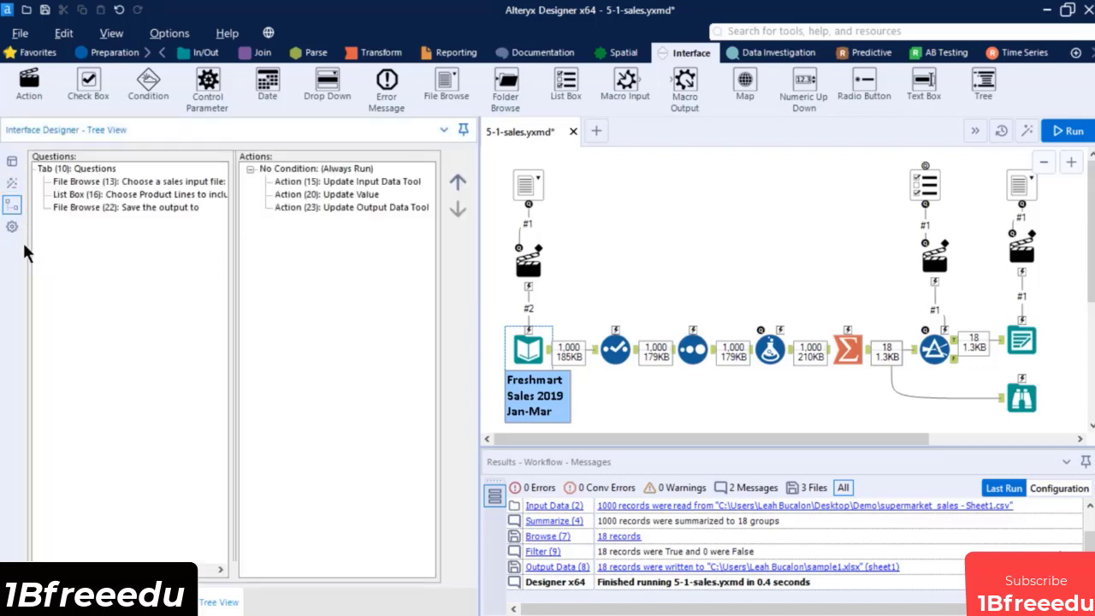
left_click(14, 229)
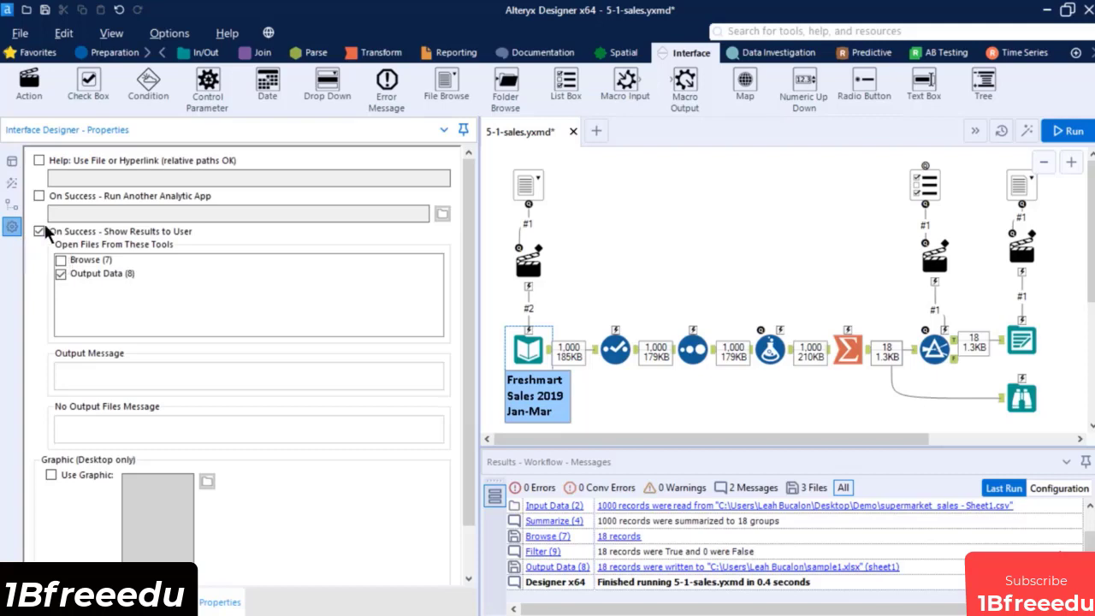